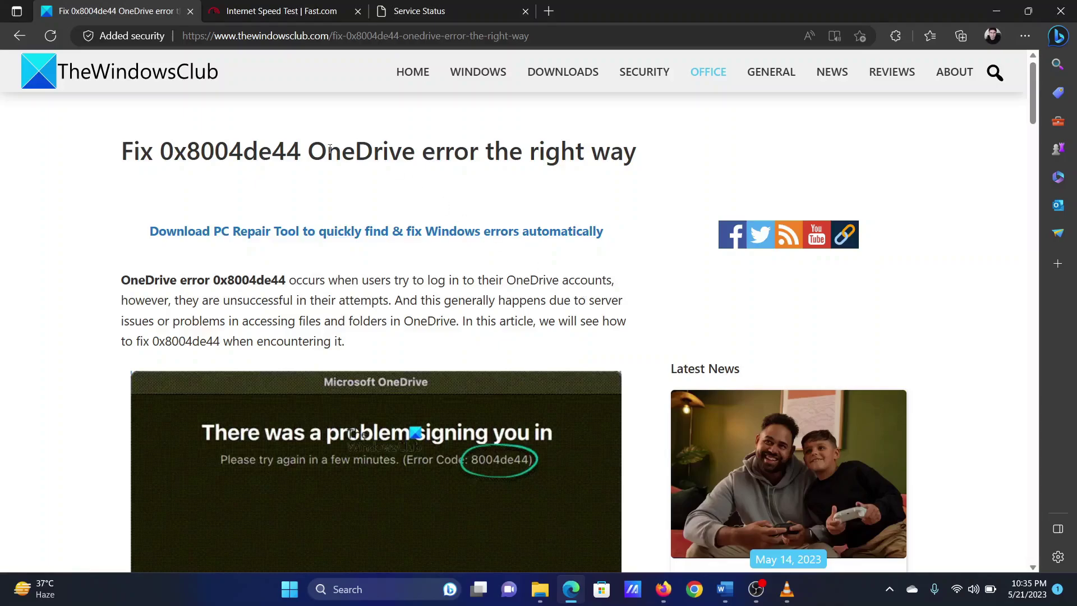
Highlight the 0x8004de44 error in the title, then restart the Fast.com speed test
drag(162, 150, 613, 152)
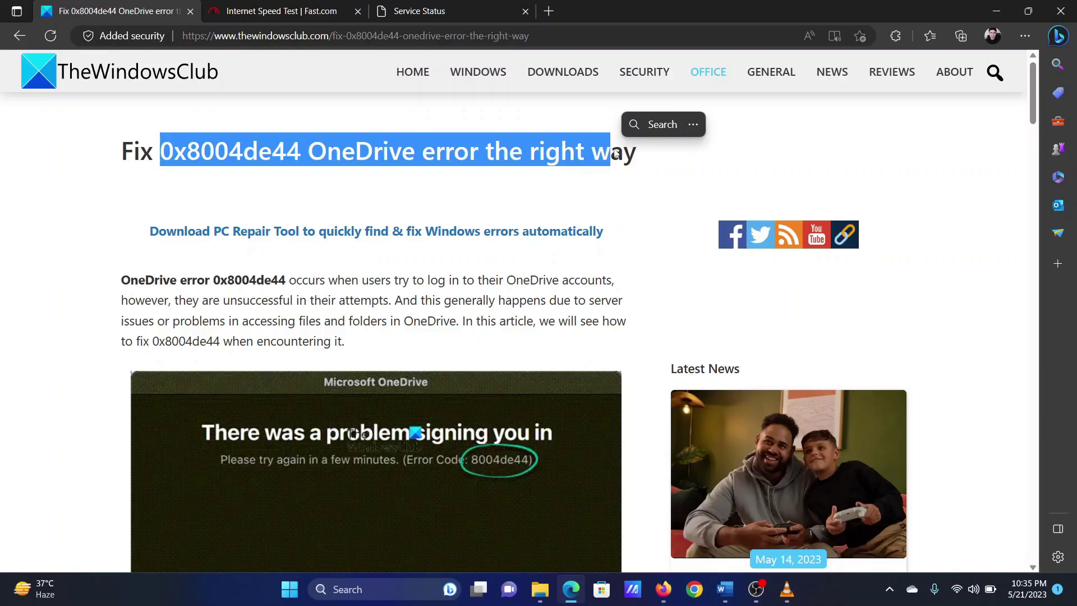
click(259, 10)
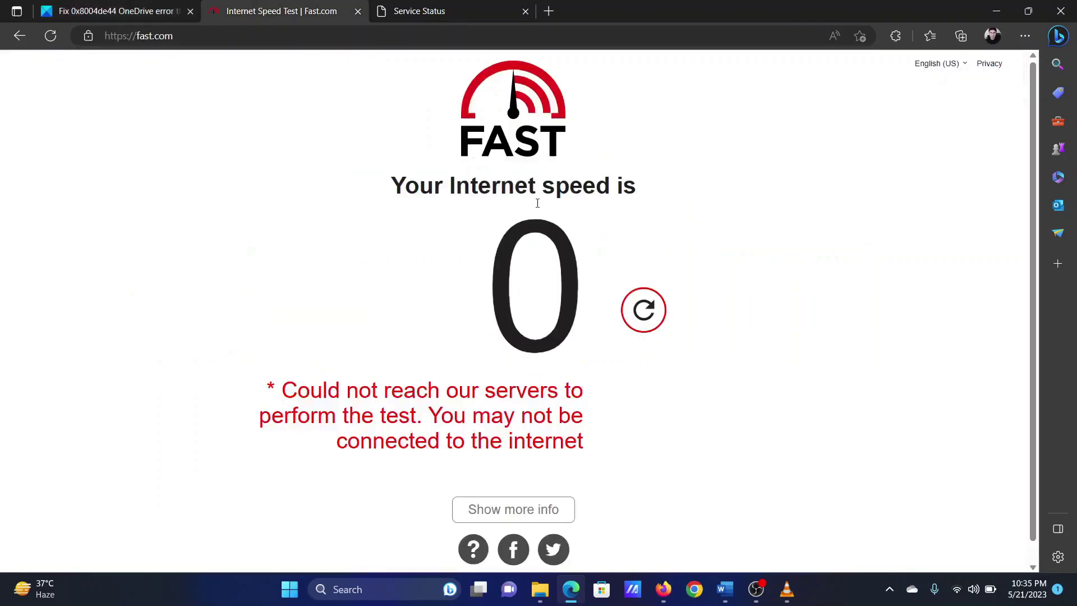
click(644, 310)
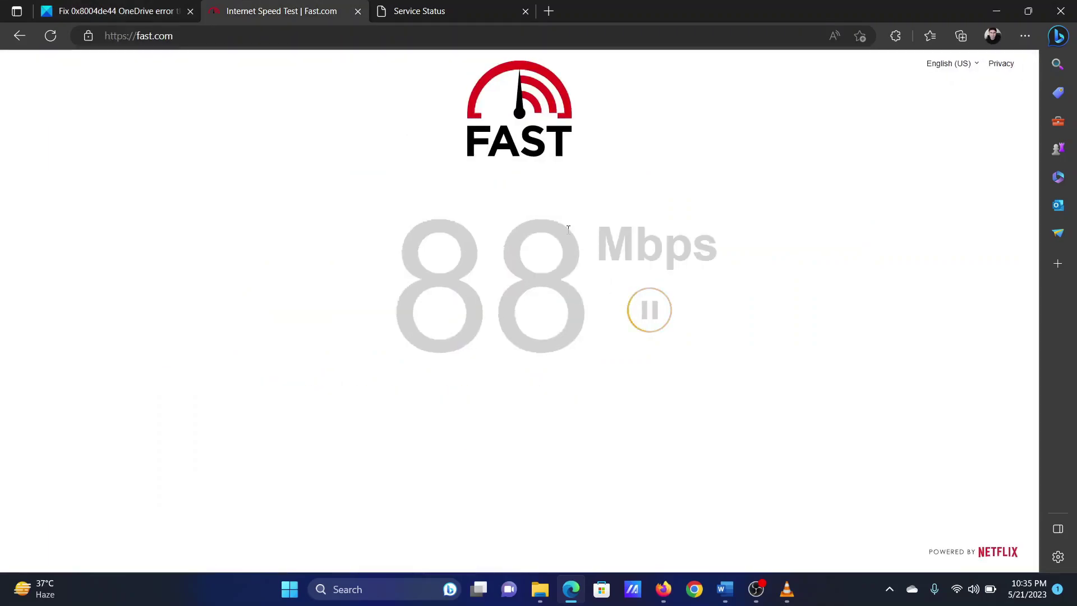
Back on the article, highlight the restart-PC and server-status fixes, briefly opening Win+X
click(112, 11)
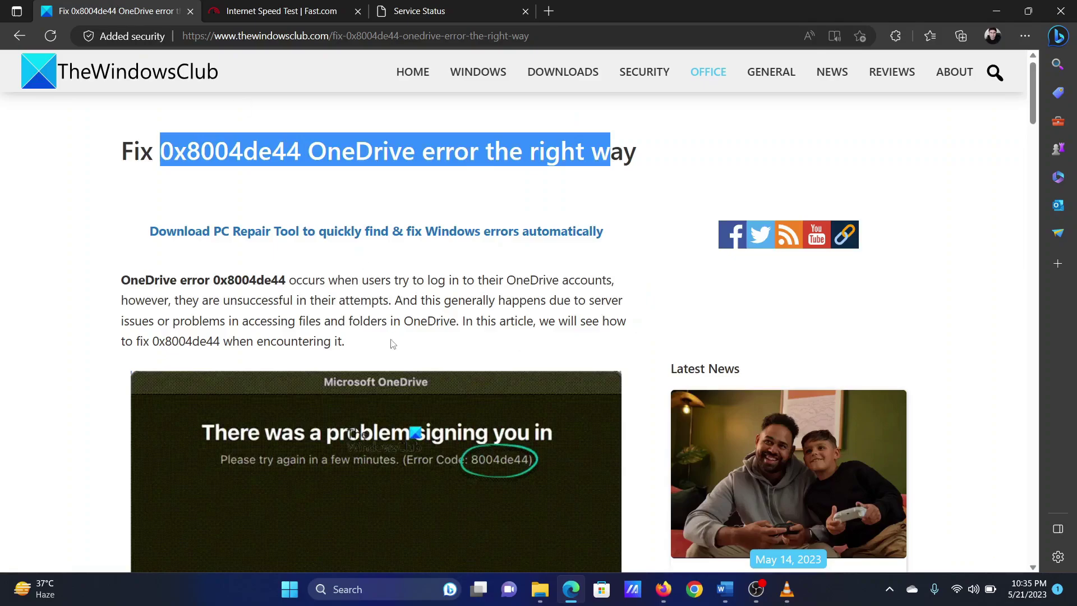
scroll(397, 384, down, 5)
scroll(397, 383, down, 1)
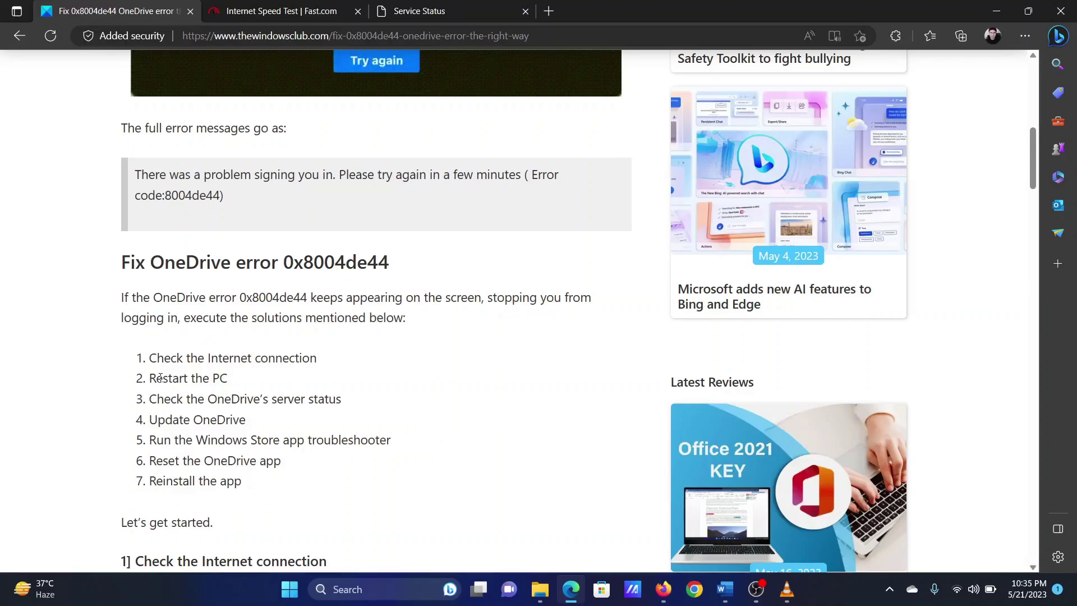
mouse_move(156, 378)
mouse_down()
mouse_move(219, 380)
mouse_move(231, 399)
mouse_up()
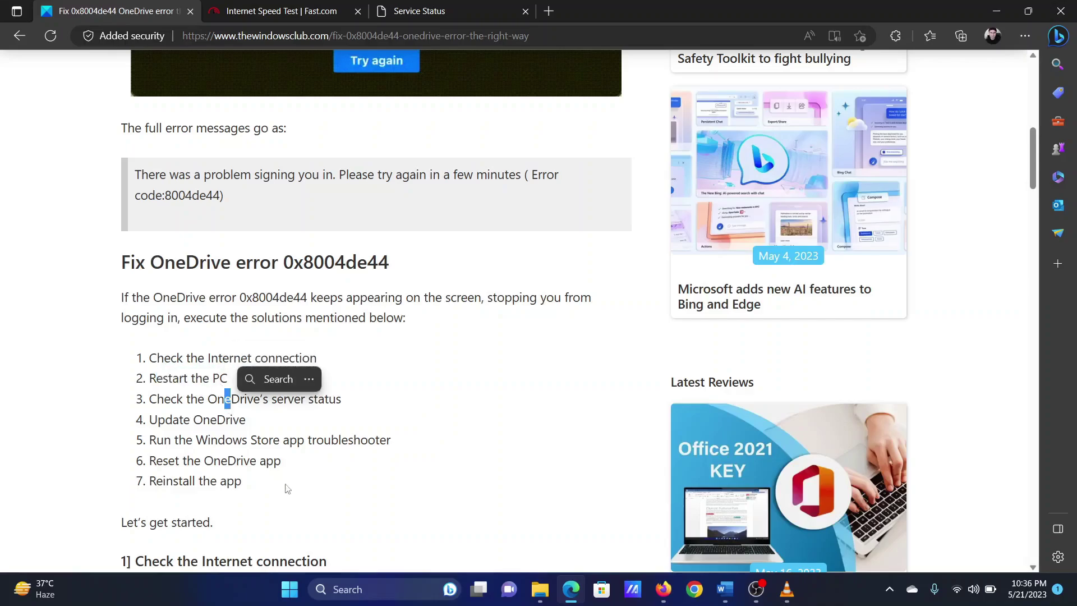
right_click(291, 589)
mouse_move(278, 529)
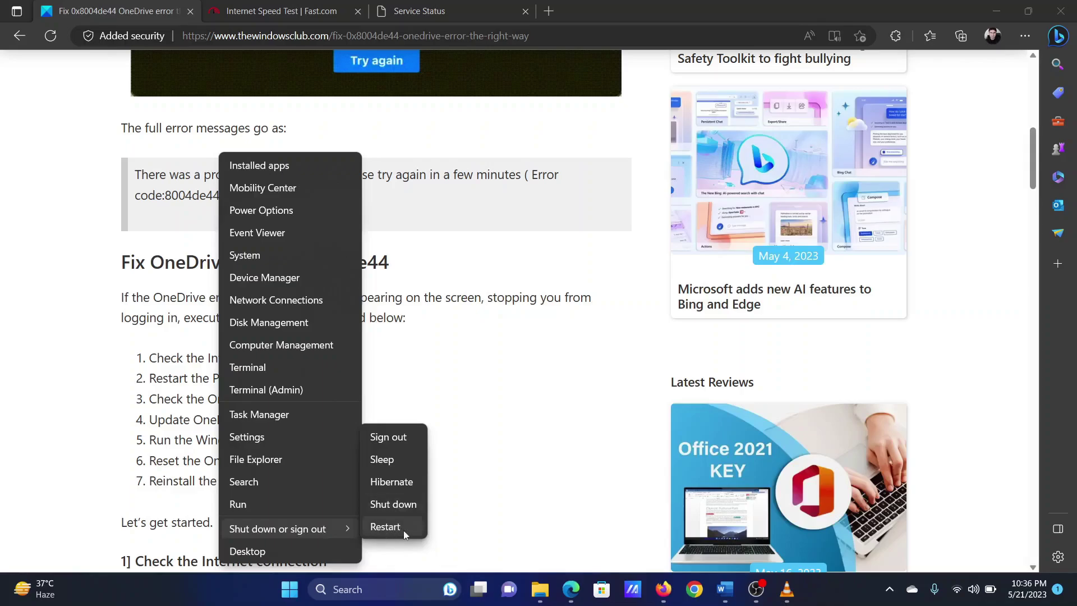
click(539, 396)
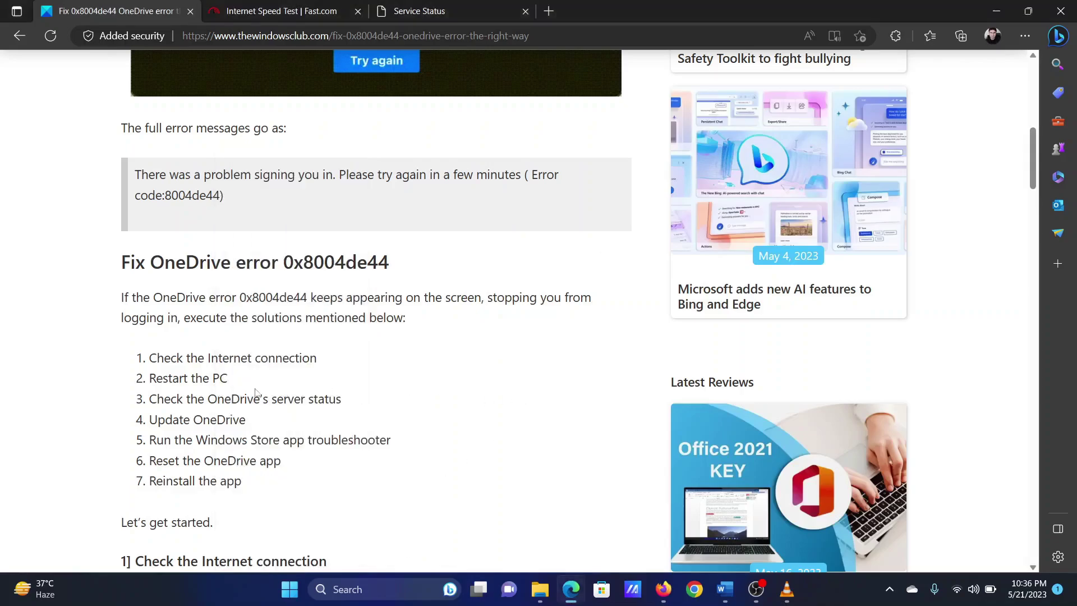
drag(156, 399, 341, 398)
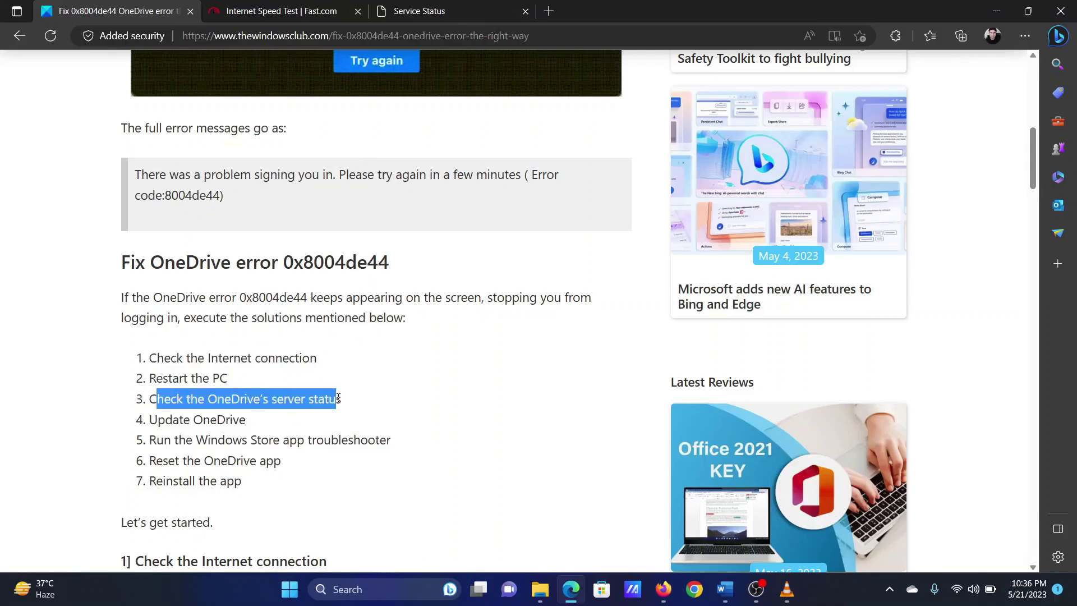
click(363, 418)
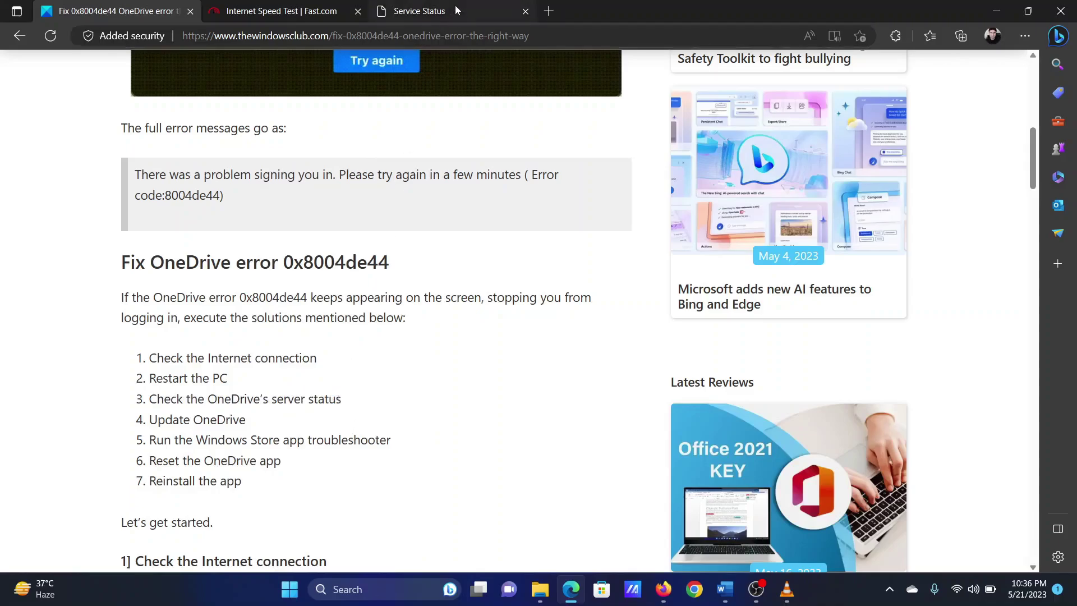
Check that OneDrive's service health entry reads everything up and running
click(419, 10)
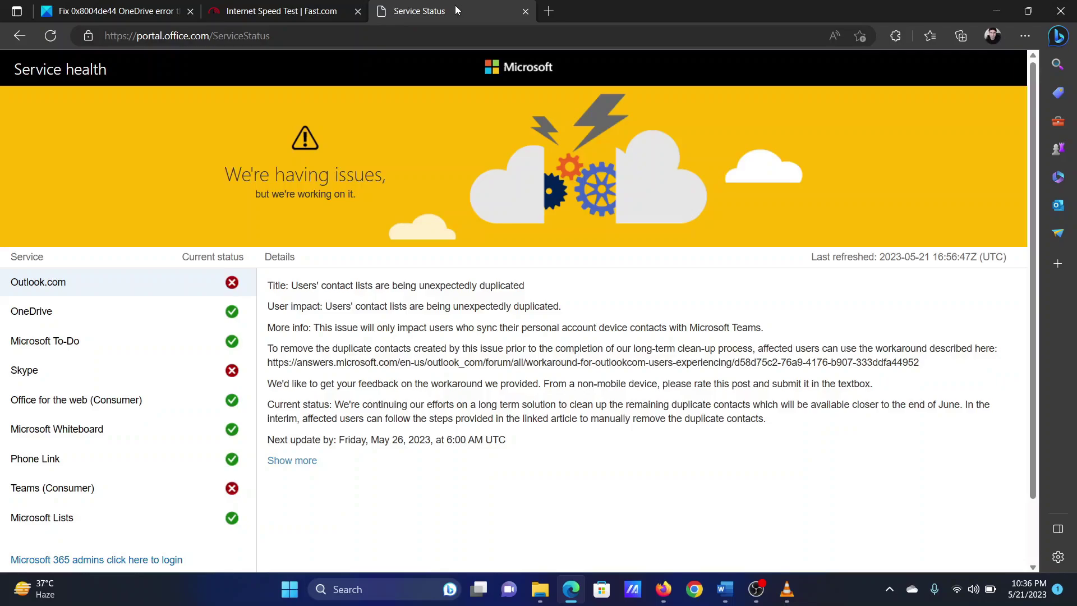
click(45, 318)
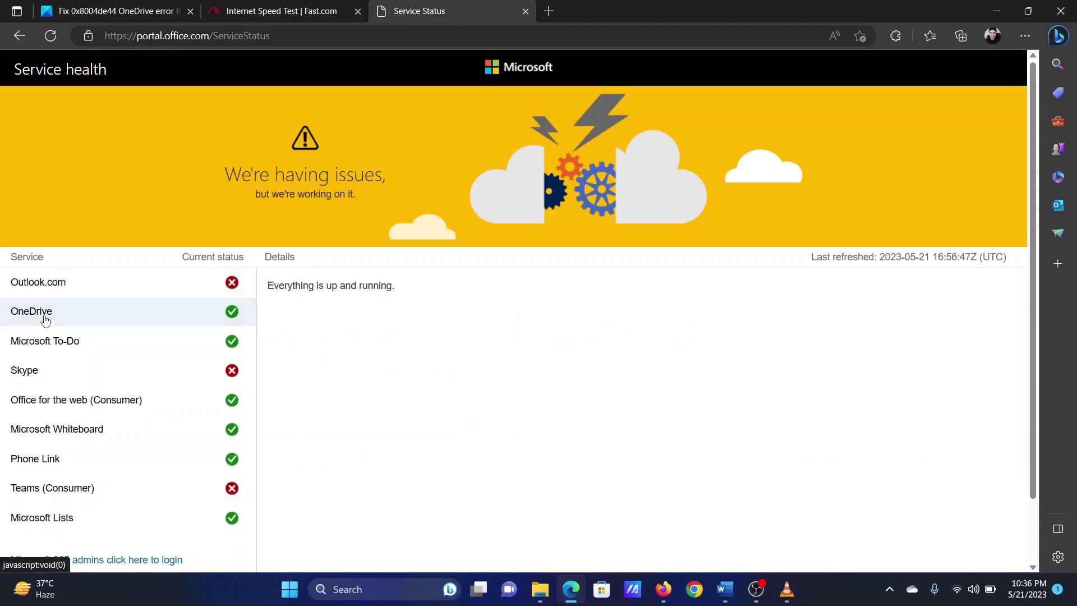
click(145, 311)
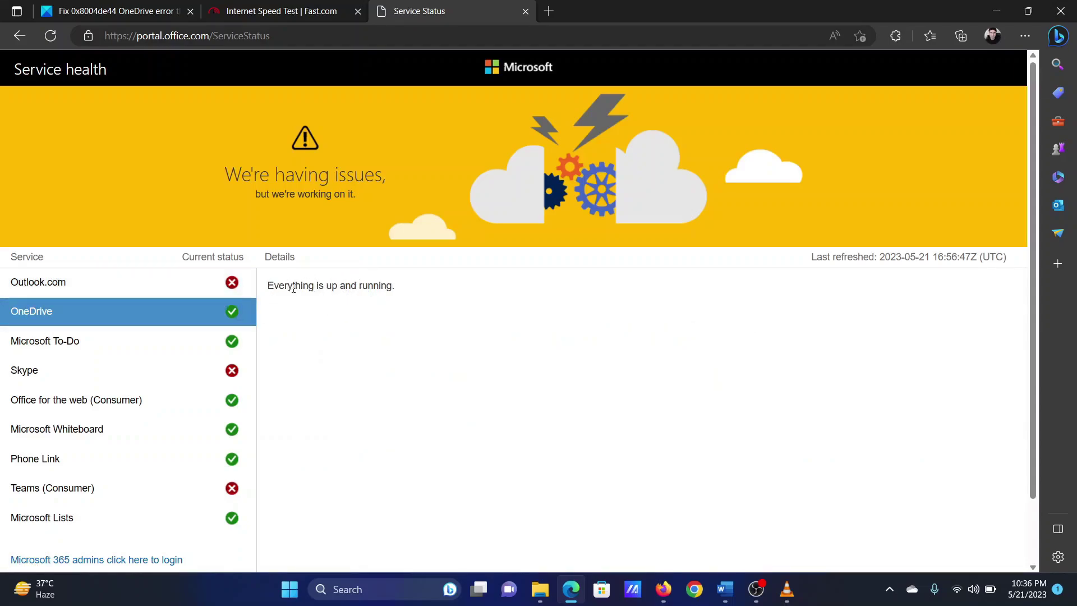
drag(286, 285, 381, 286)
click(118, 11)
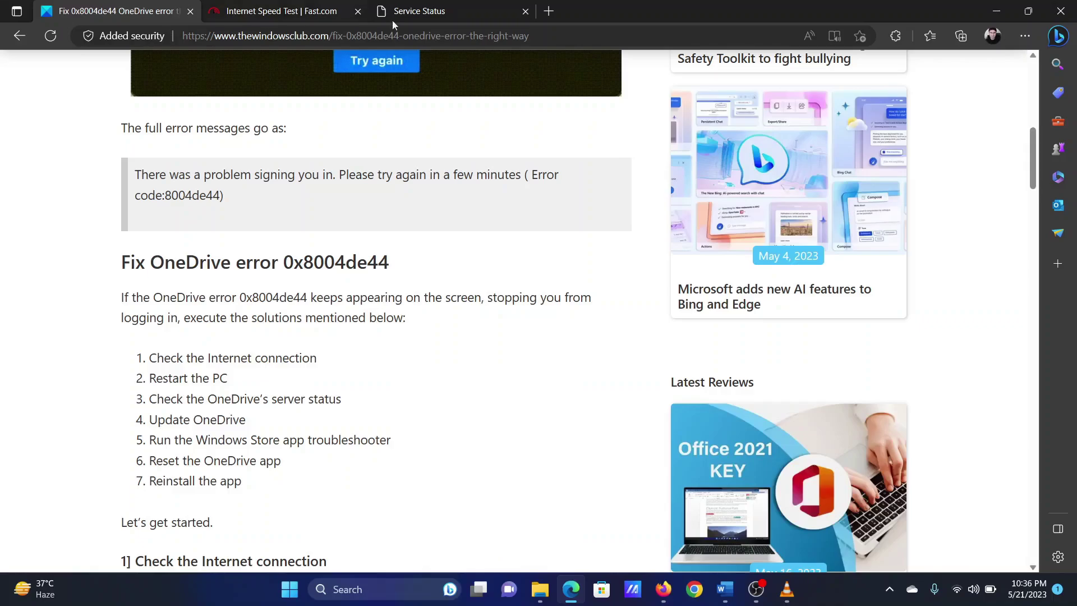
click(419, 11)
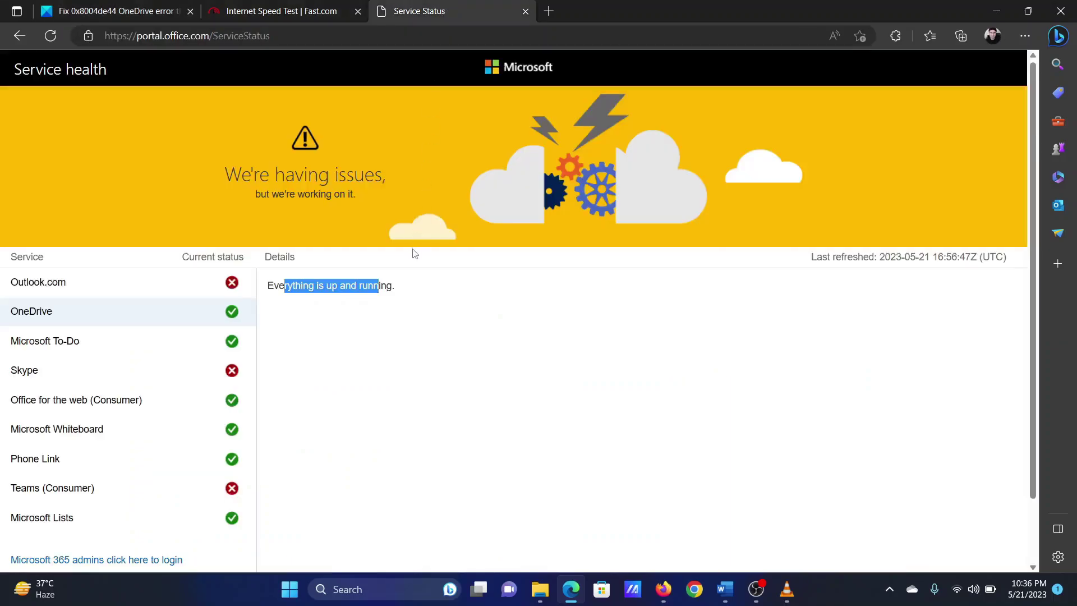
Highlight the article's Update OneDrive step and bring up the Win+X menu
click(105, 10)
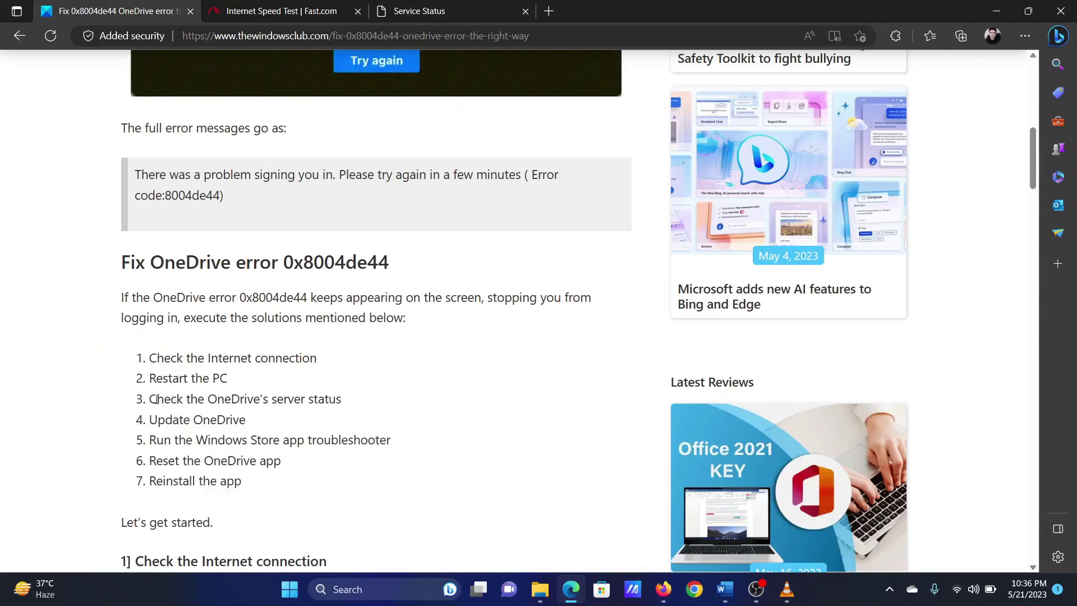
drag(155, 418, 240, 418)
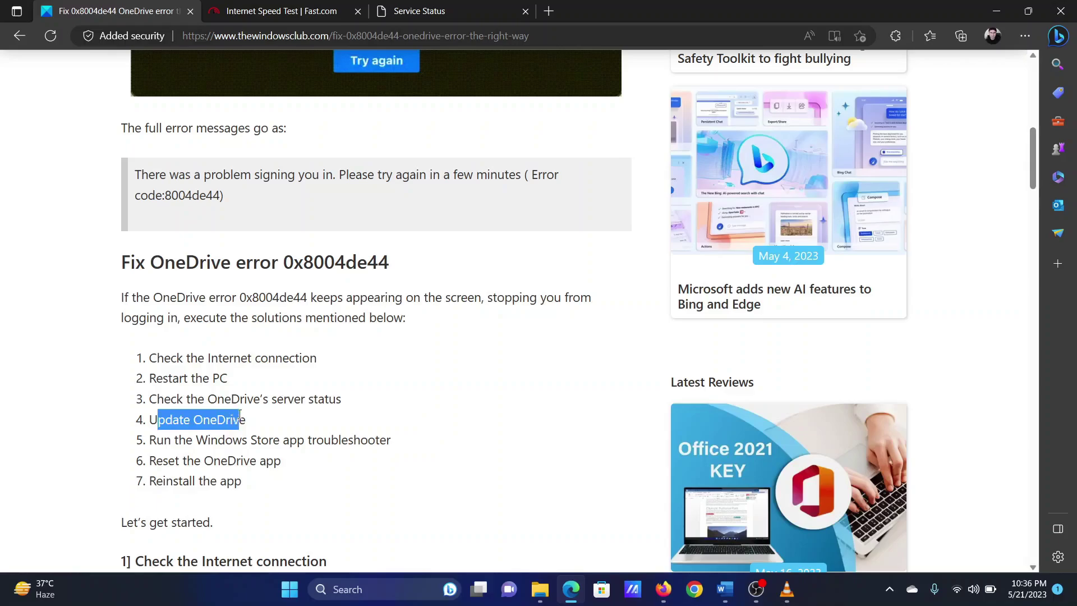
click(284, 440)
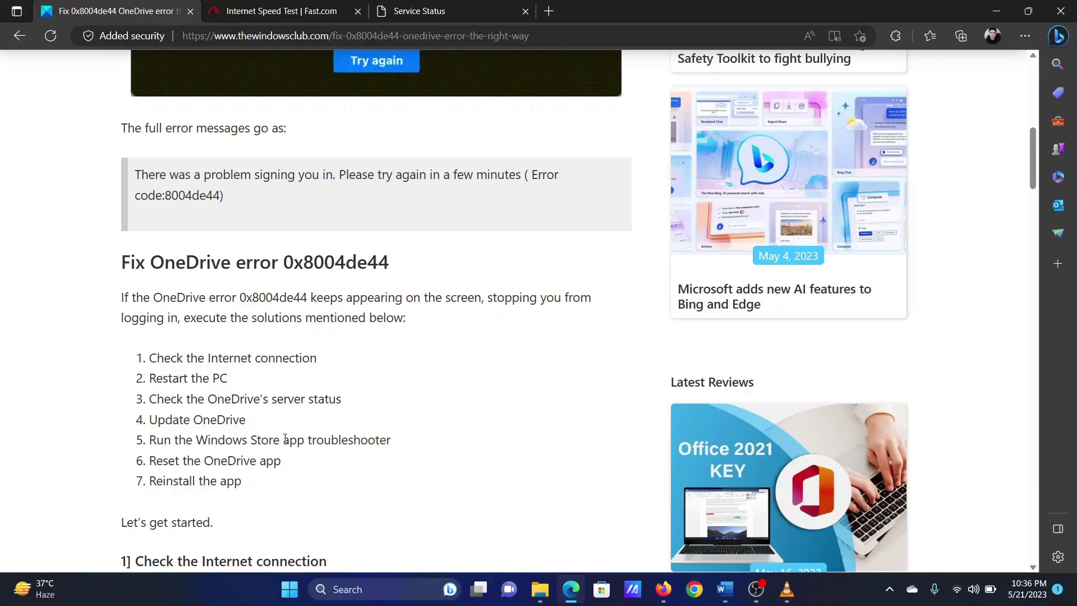
right_click(290, 589)
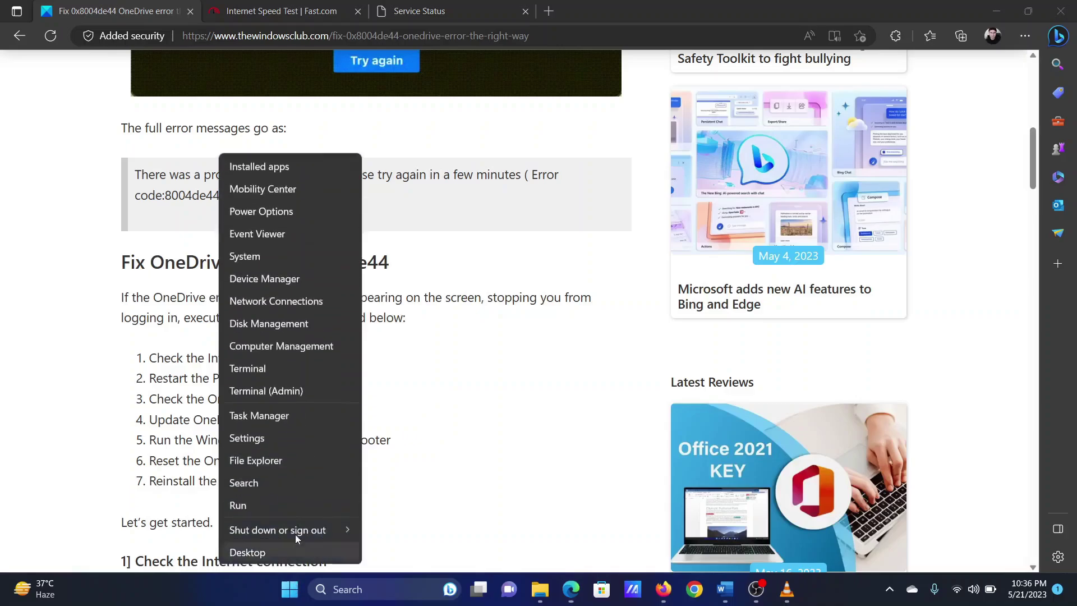
Run Check for updates on the Windows Update page, then close Settings
click(299, 434)
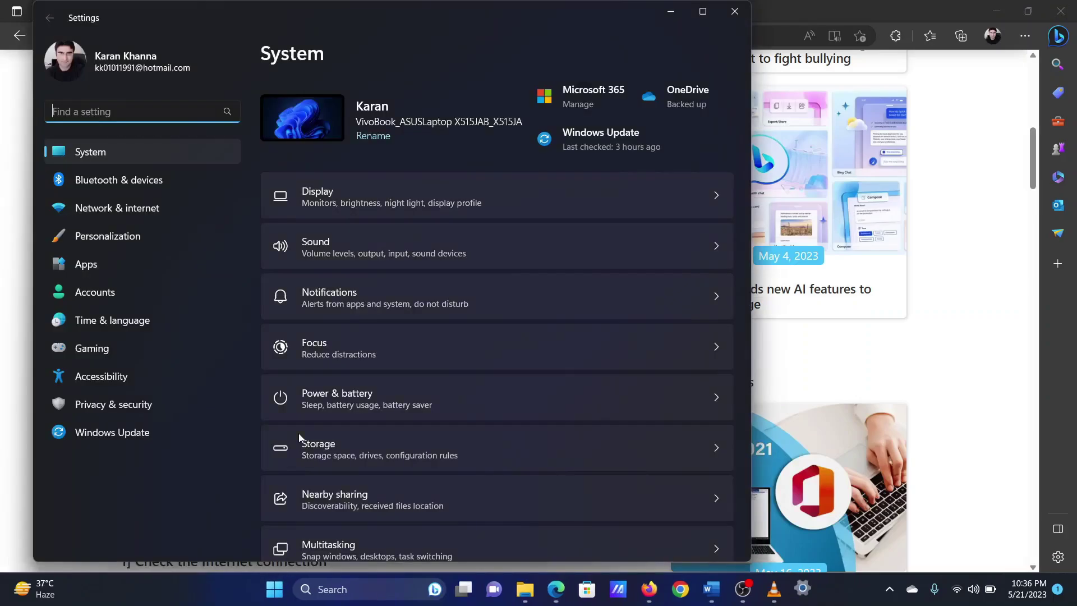
click(166, 428)
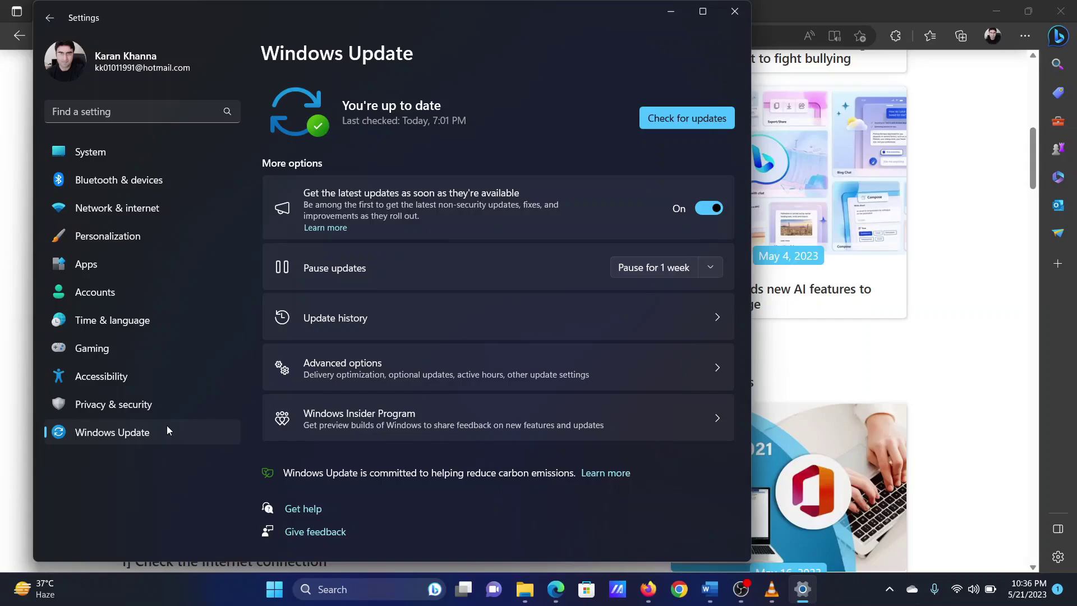
click(673, 117)
click(853, 5)
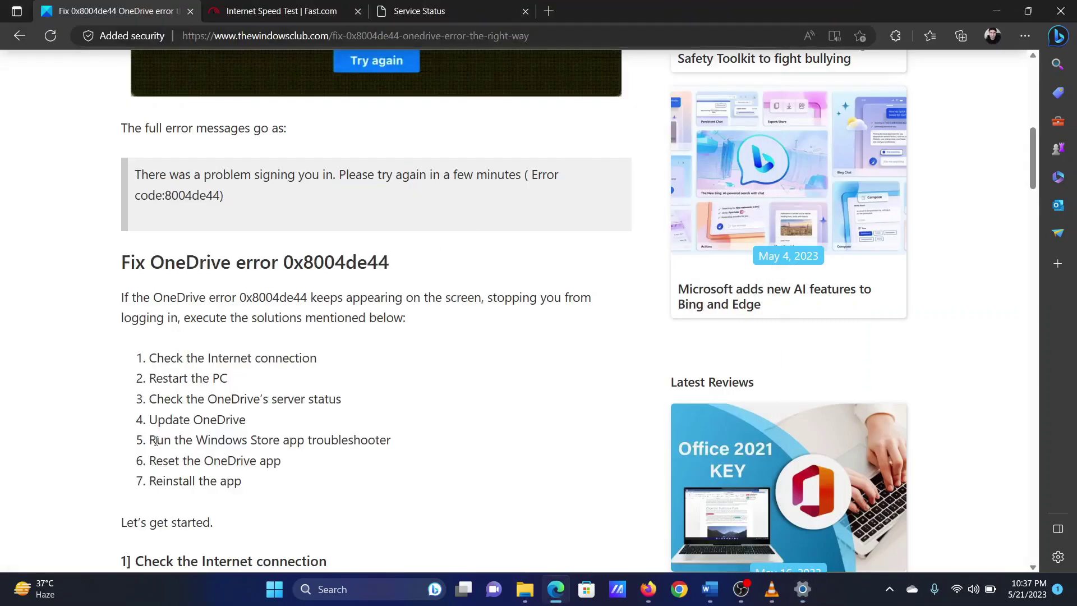
Highlight the article's Windows Store troubleshooter step and reopen the Win+X menu
drag(154, 439, 385, 439)
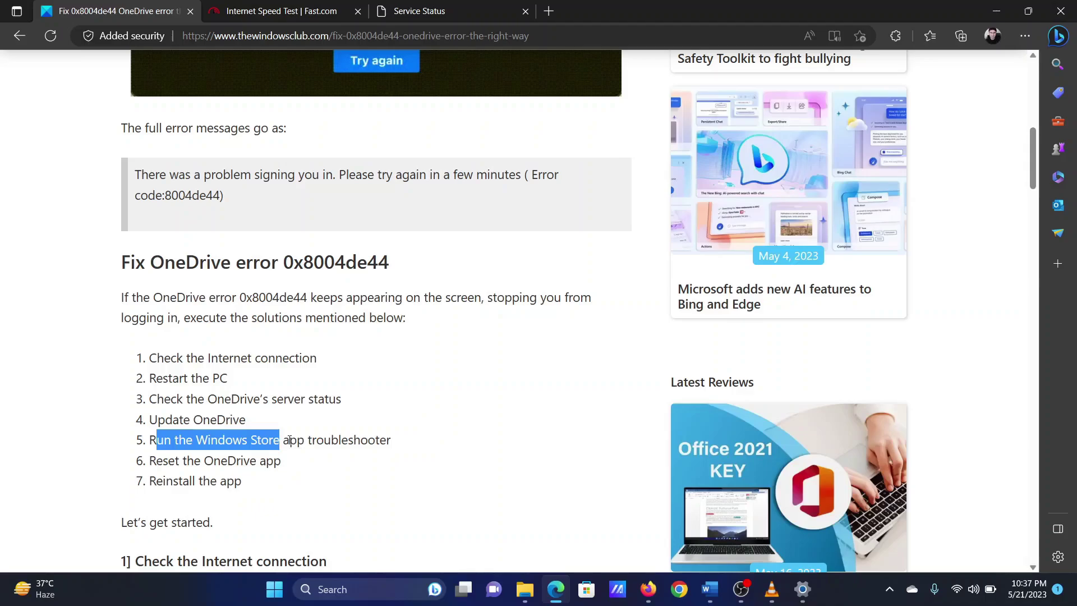
click(400, 496)
right_click(275, 589)
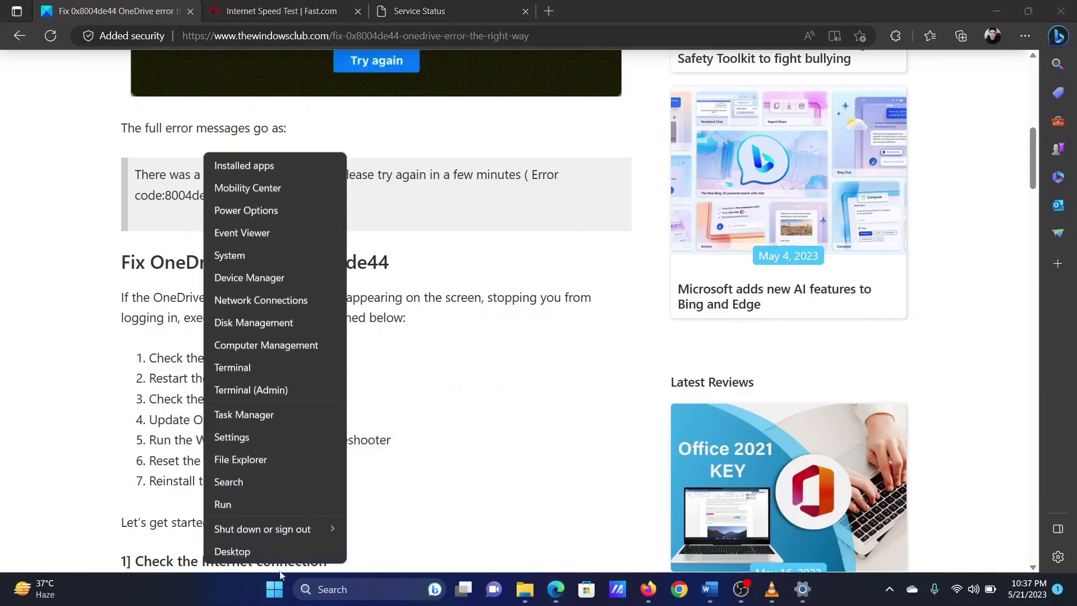
Run the Windows Store Apps troubleshooter under System > Troubleshoot > Other troubleshooters
click(290, 431)
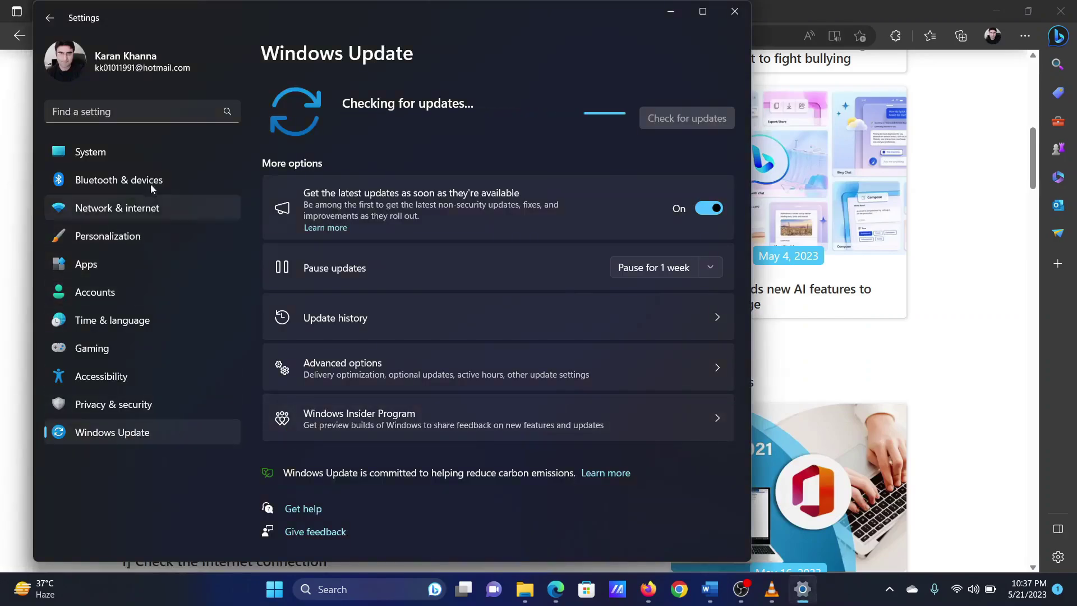
click(159, 151)
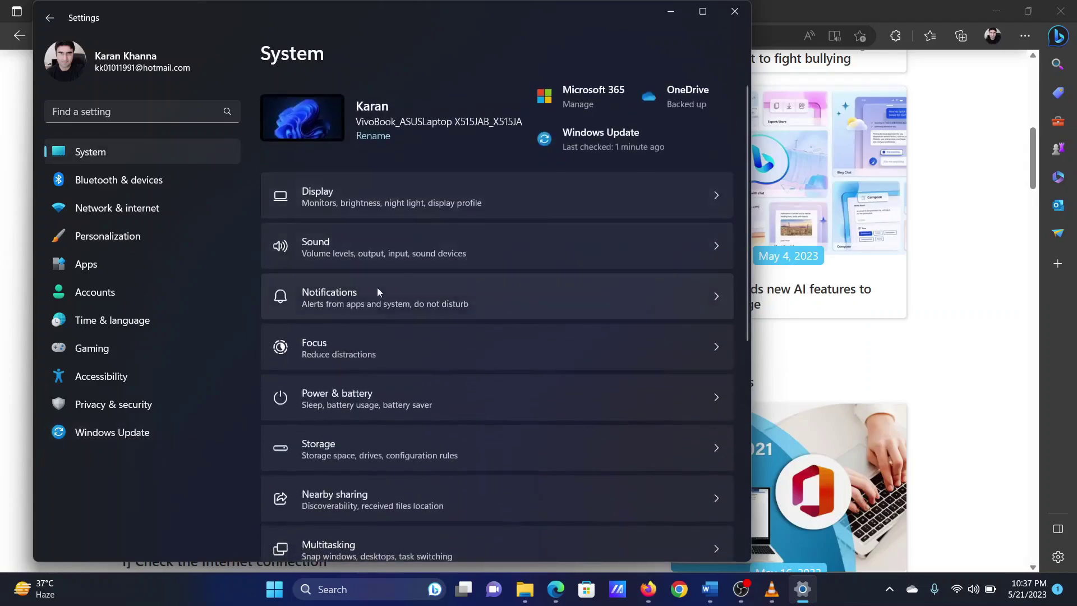
scroll(382, 370, down, 3)
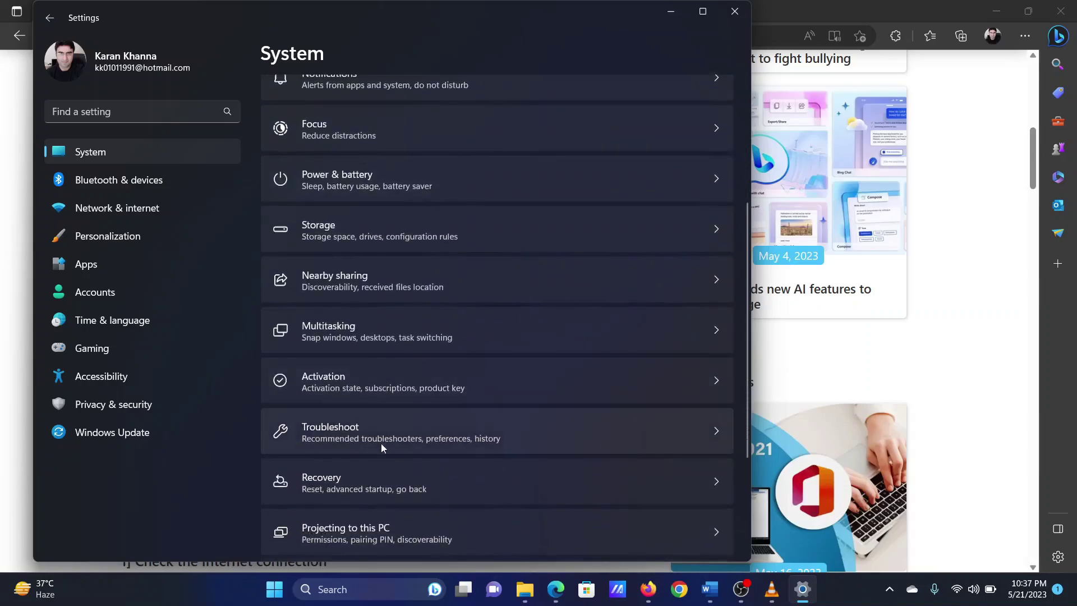
click(382, 443)
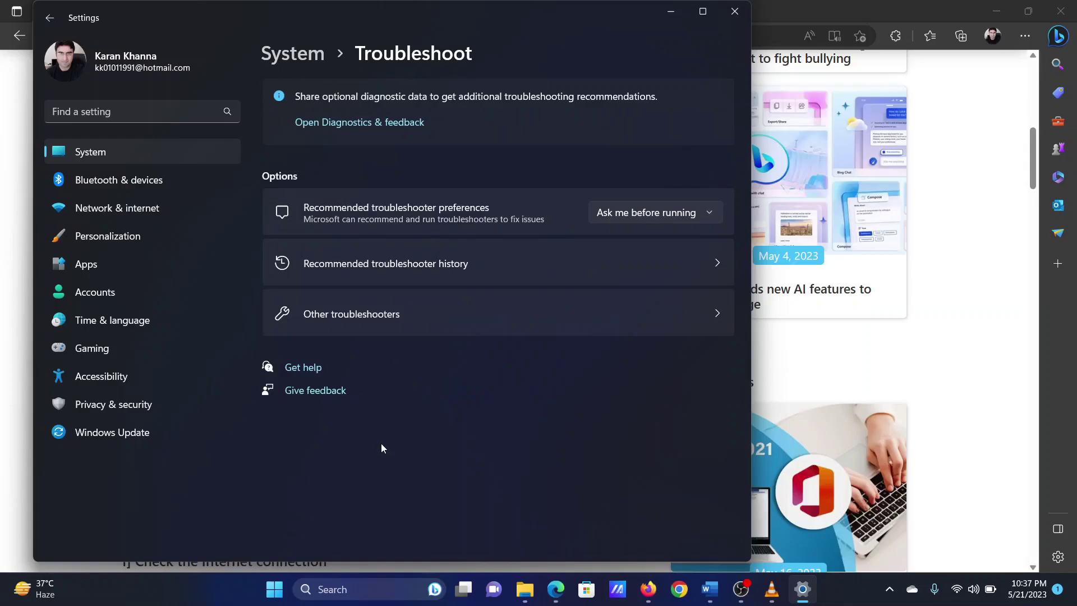
click(393, 315)
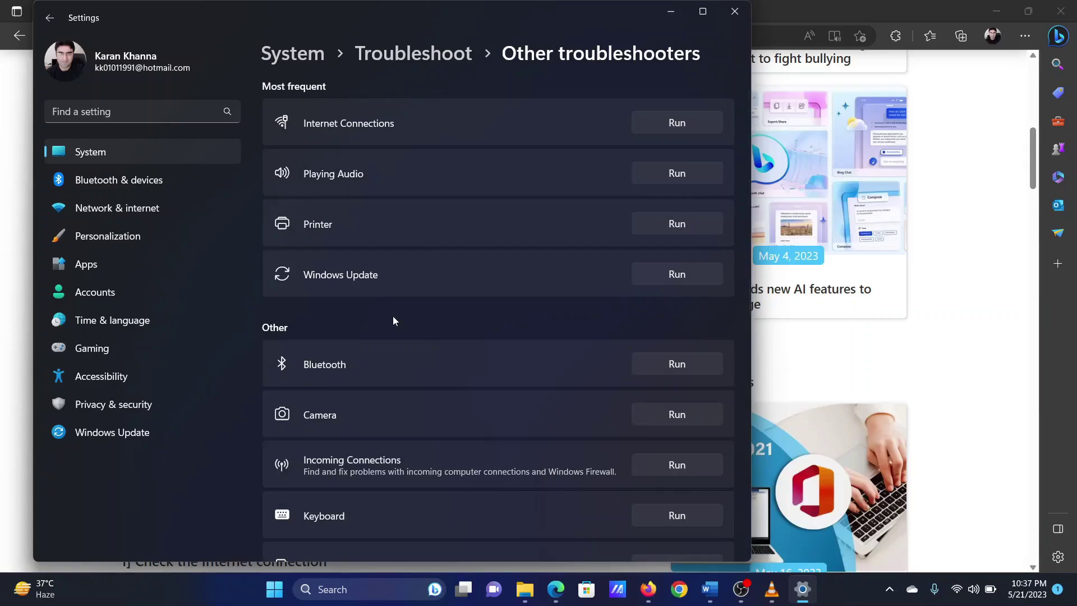
scroll(394, 316, down, 8)
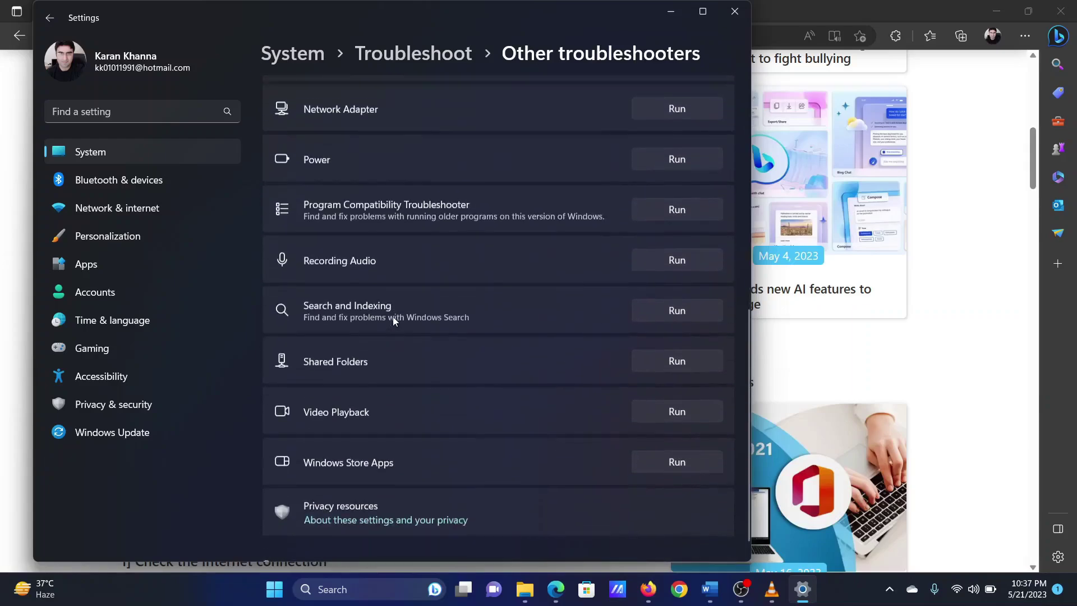
click(666, 441)
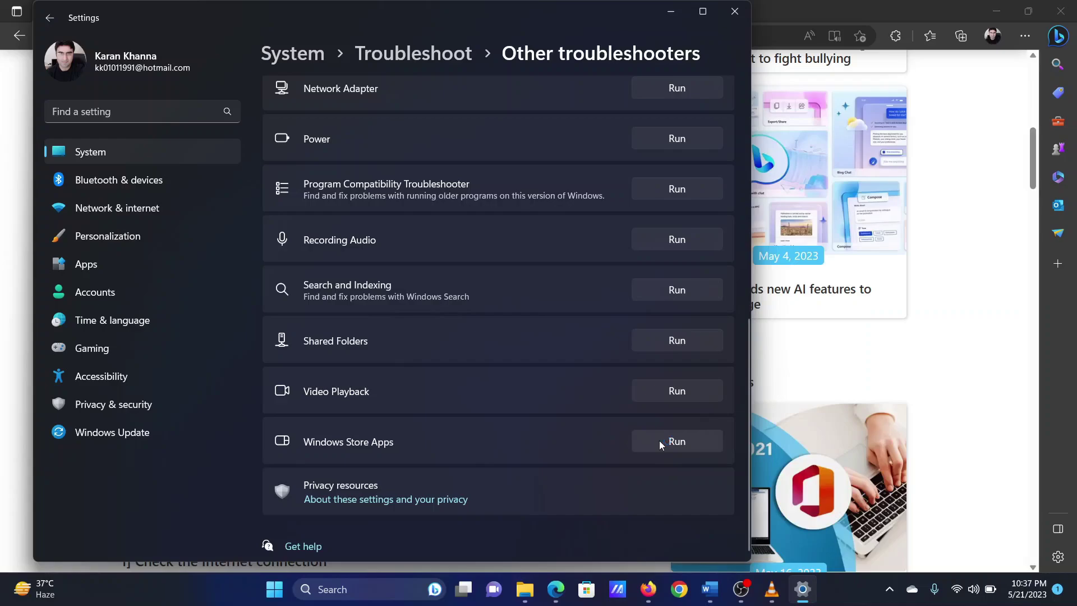
Close Settings and highlight the article's Reset the OneDrive app step
click(832, 6)
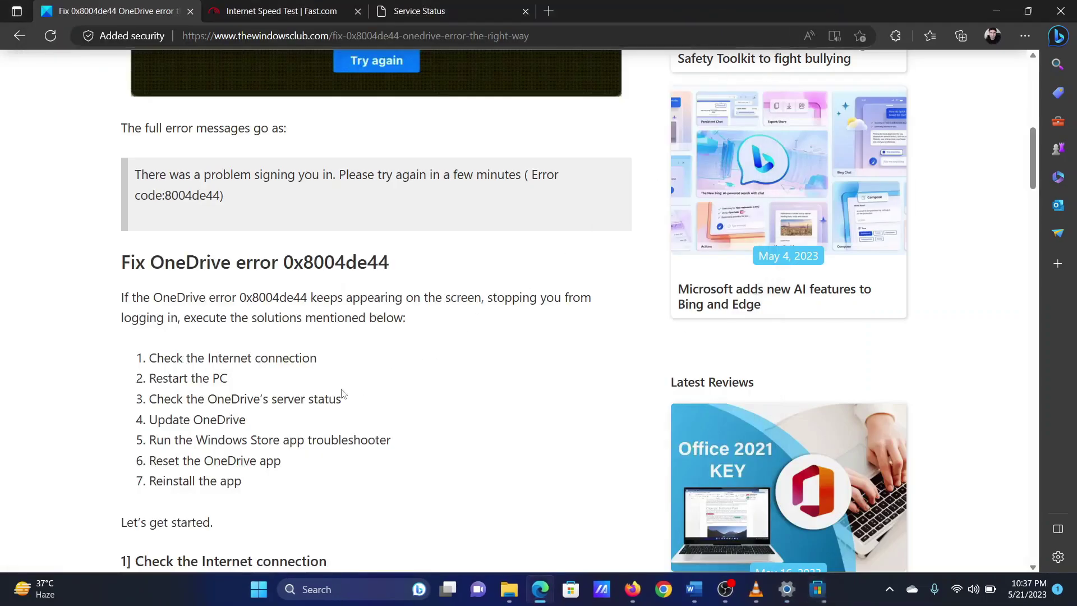
drag(152, 461, 273, 461)
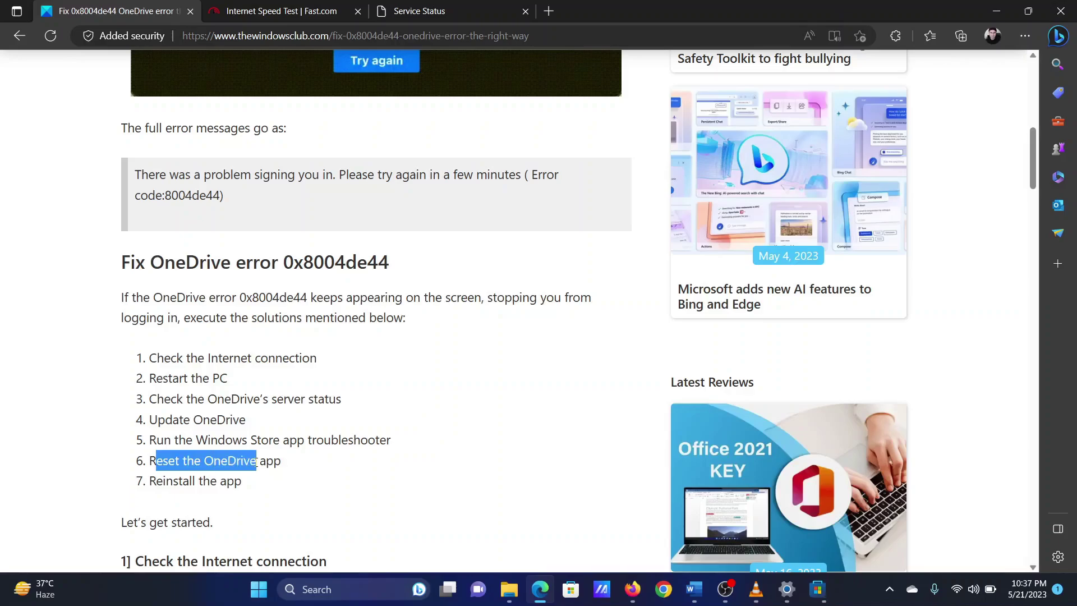
click(363, 496)
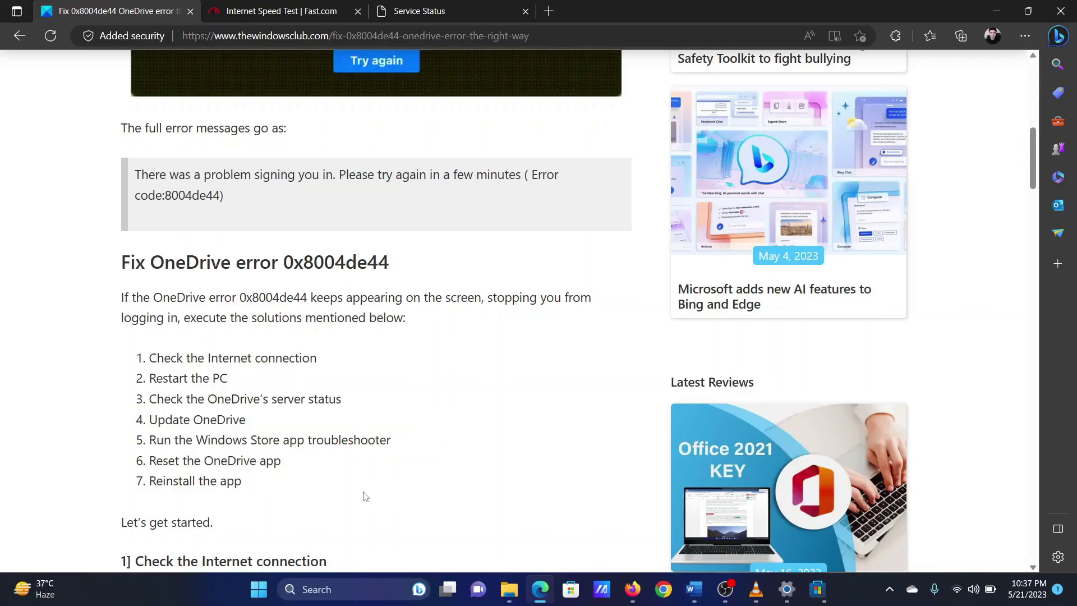
drag(1033, 160, 1032, 396)
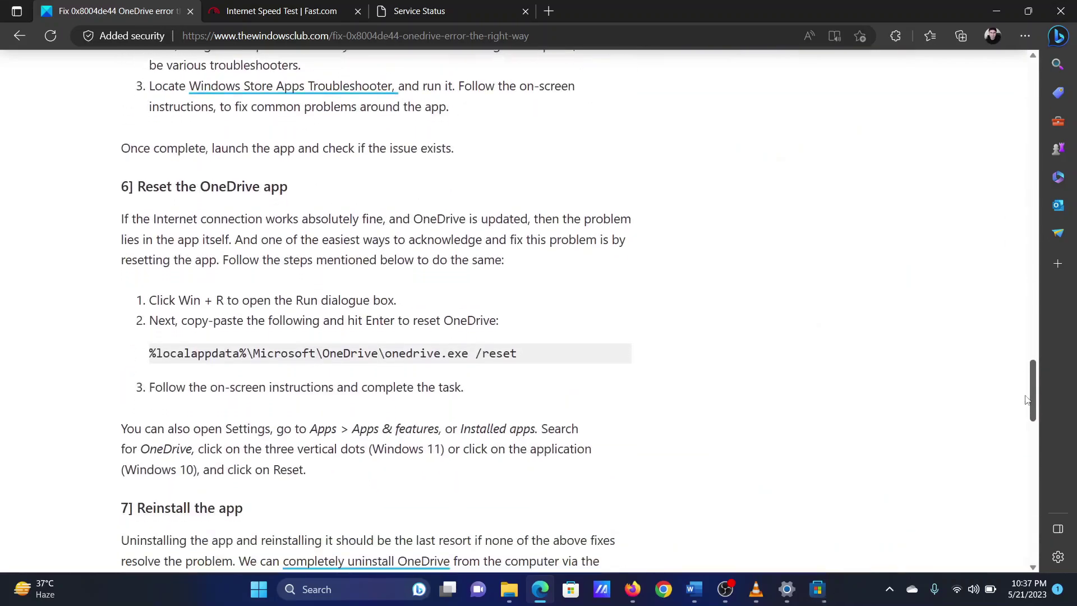
Copy the %localappdata%…onedrive.exe /reset command line
triple_click(368, 353)
key(ctrl+c)
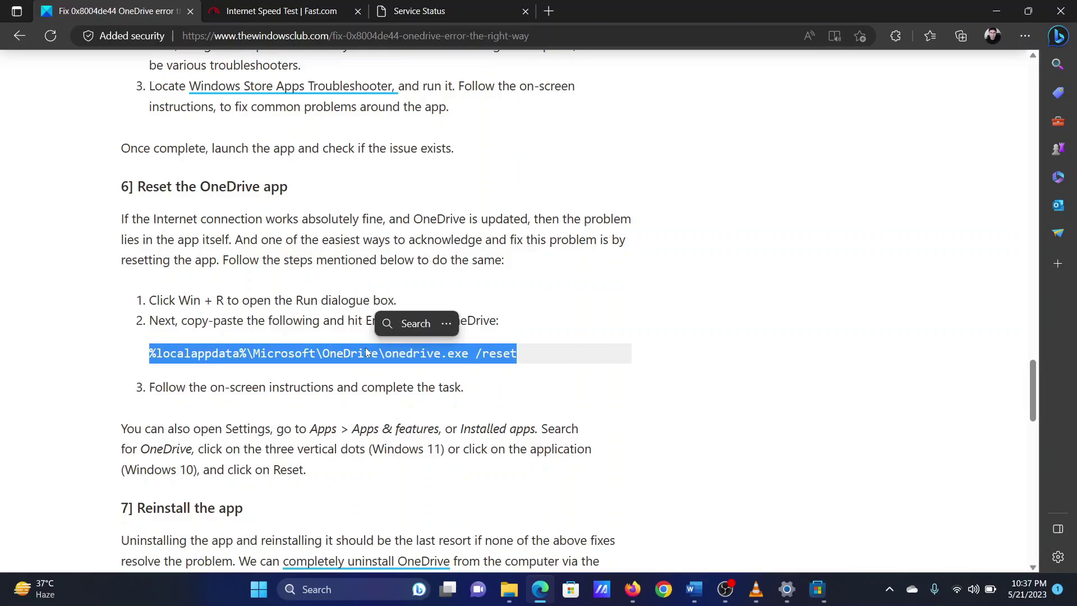
right_click(368, 352)
click(464, 106)
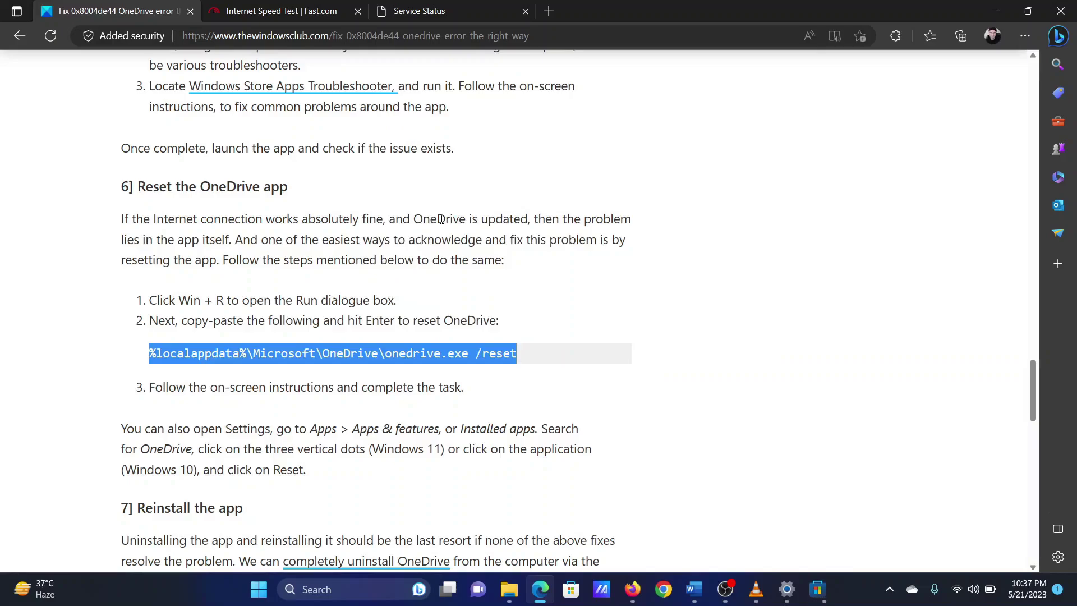
Paste the onedrive.exe /reset command into the Win+R Run box and run it
key(super+r)
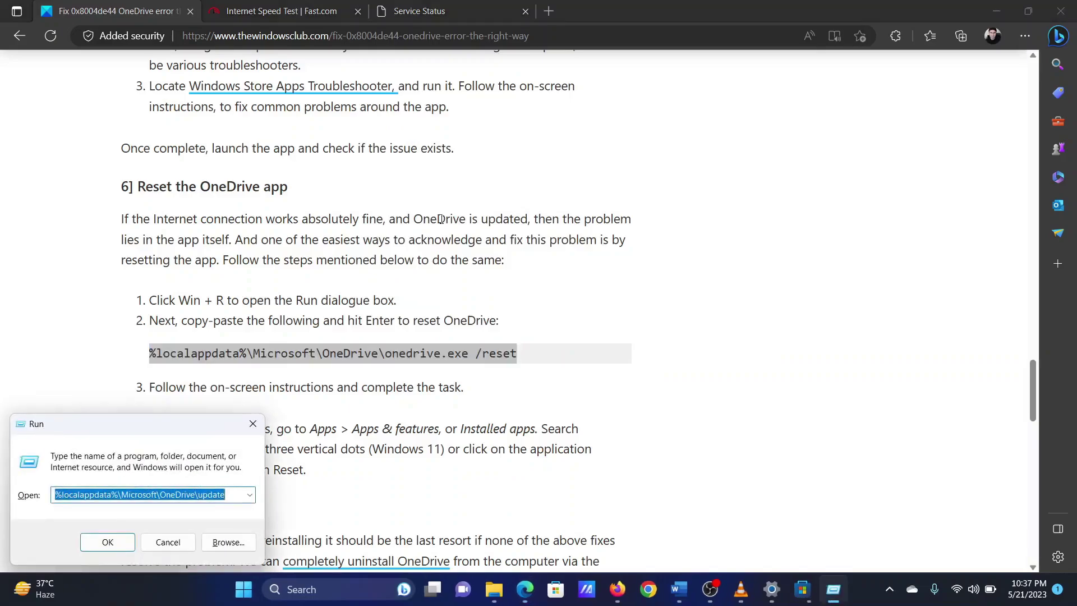
key(BackSpace)
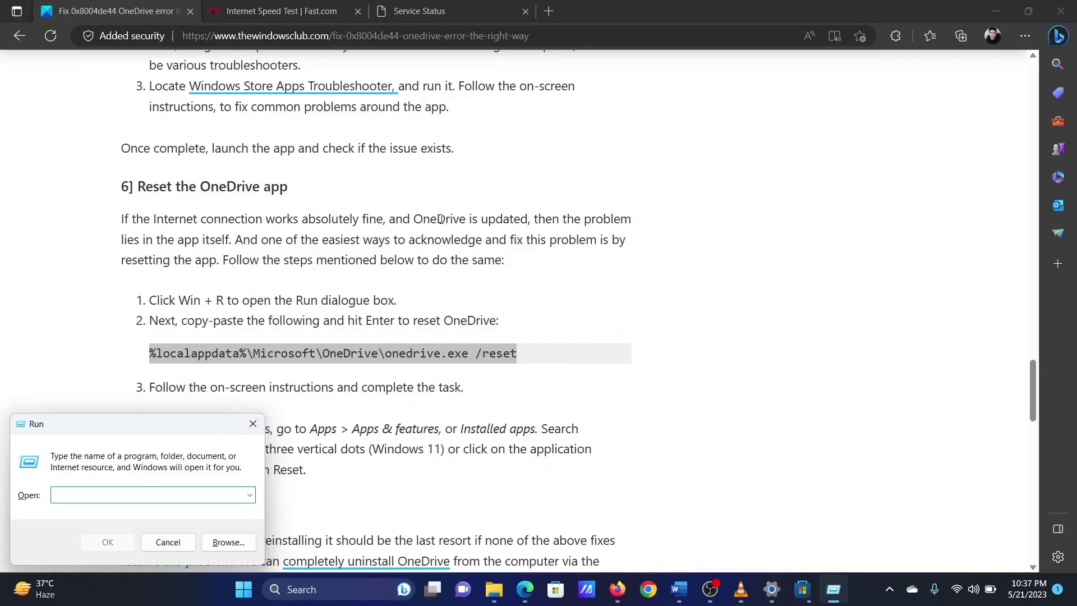
key(ctrl+v)
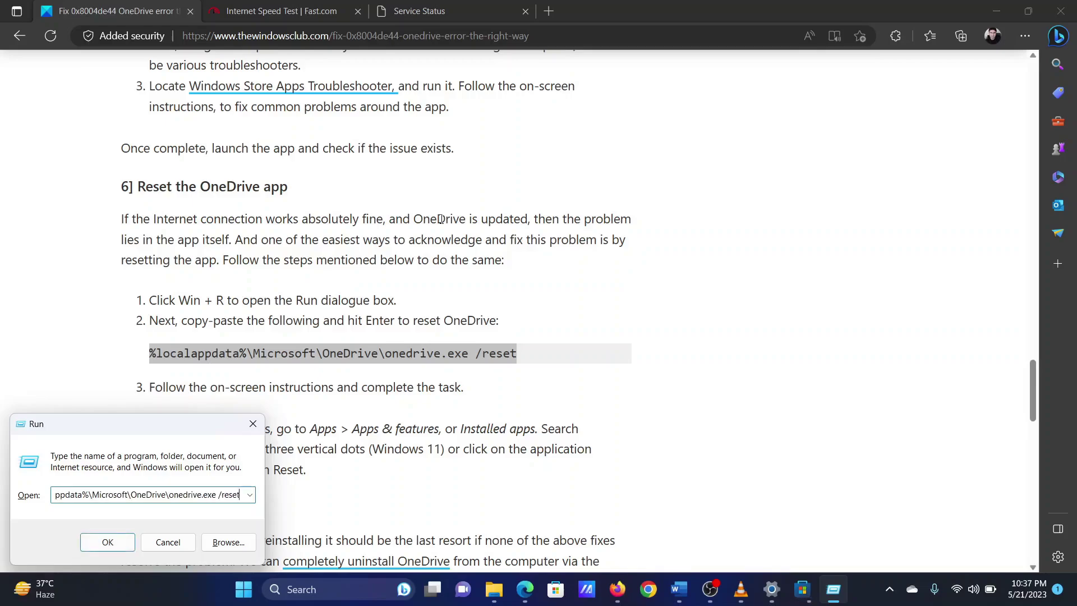
key(Return)
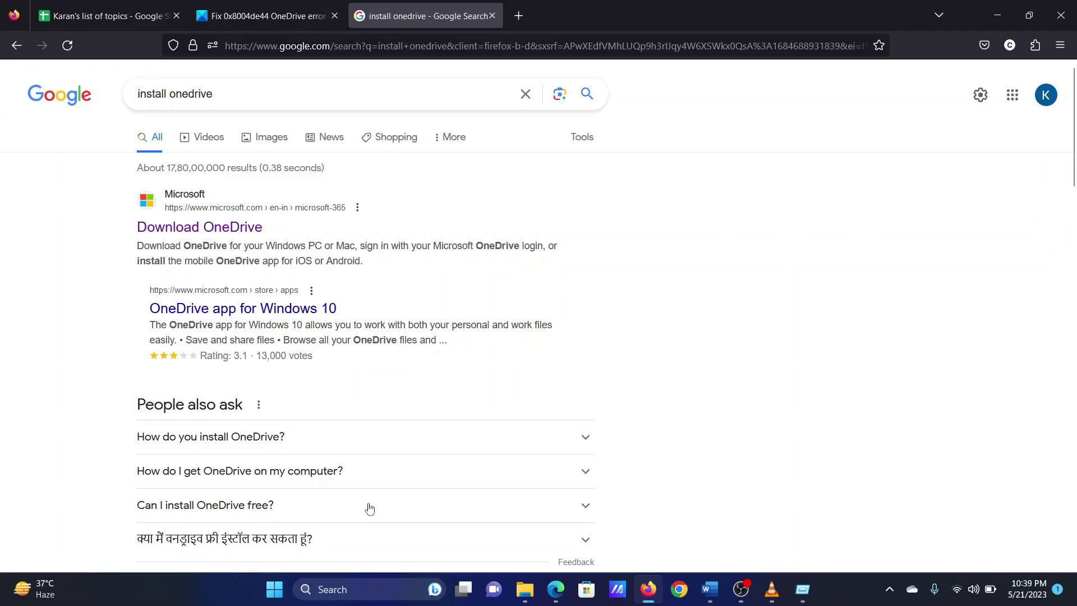
Open Microsoft OneDrive's options menu in Settings > Apps > Installed apps
right_click(274, 589)
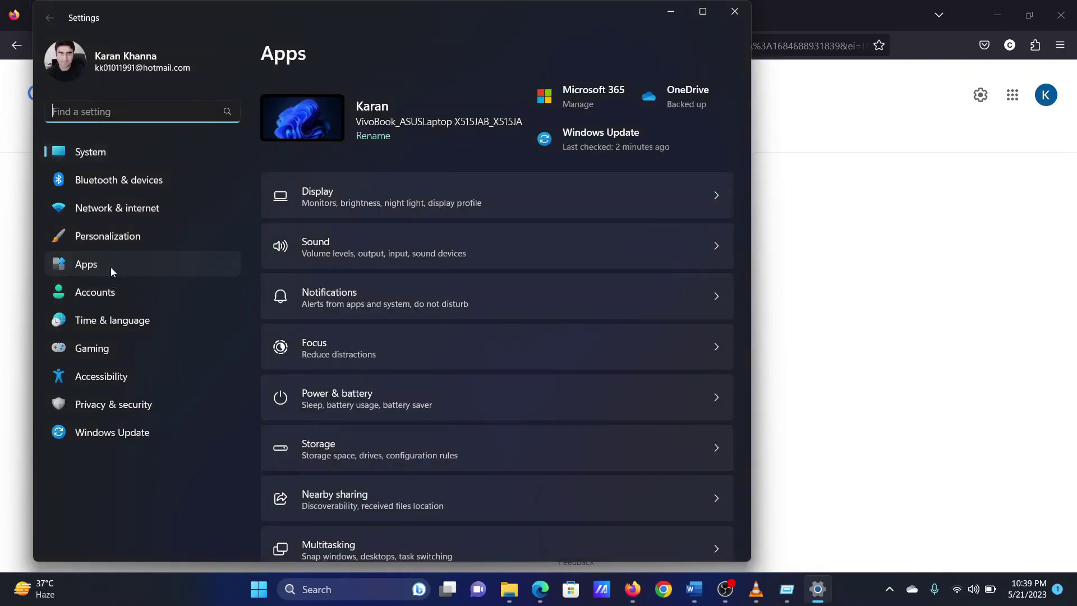
click(391, 107)
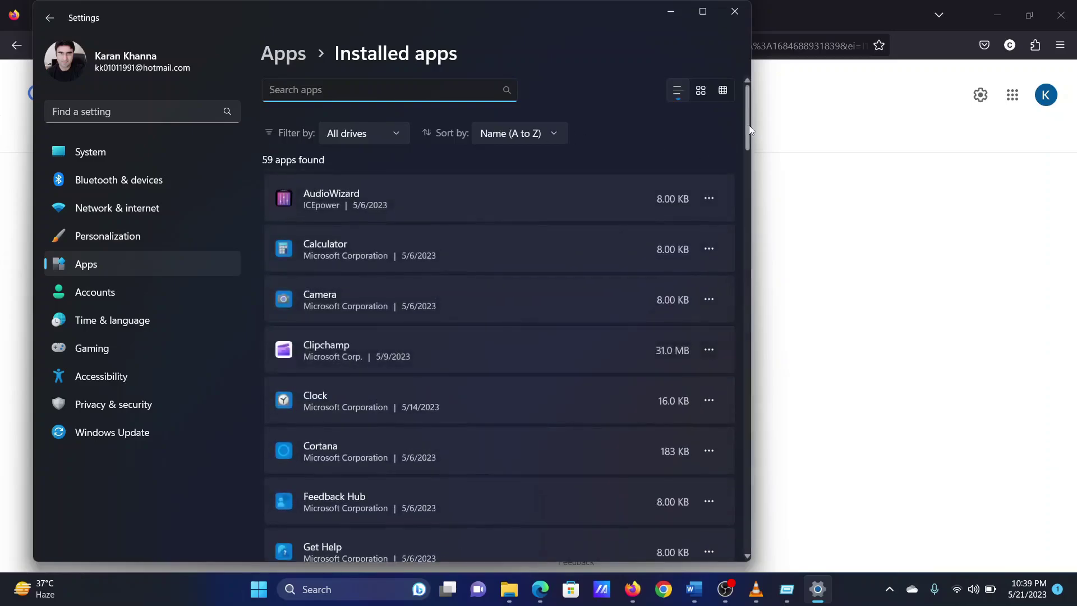
drag(750, 126, 746, 238)
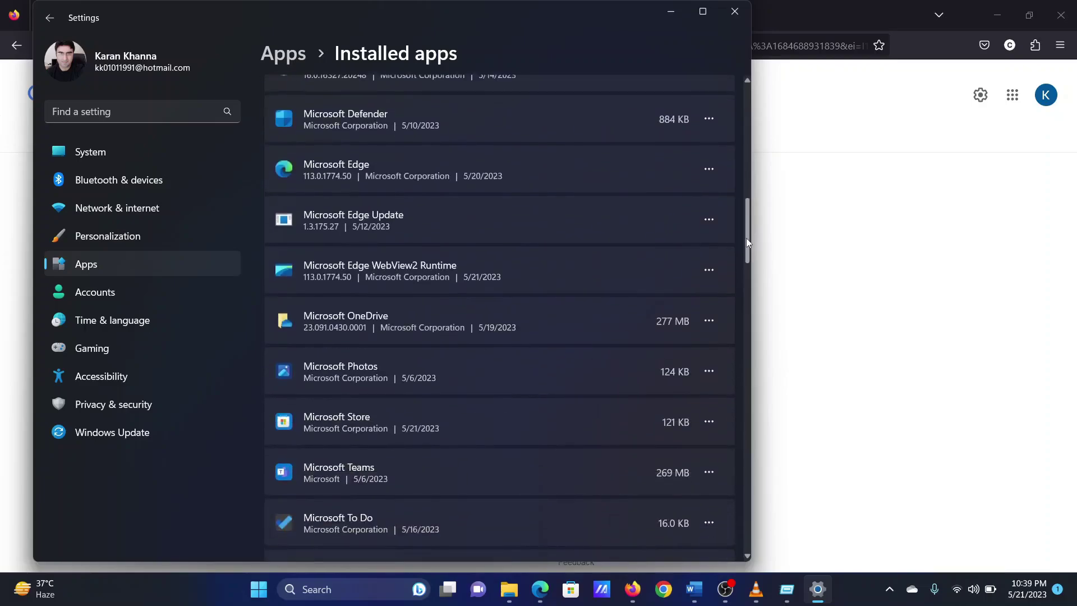
click(709, 324)
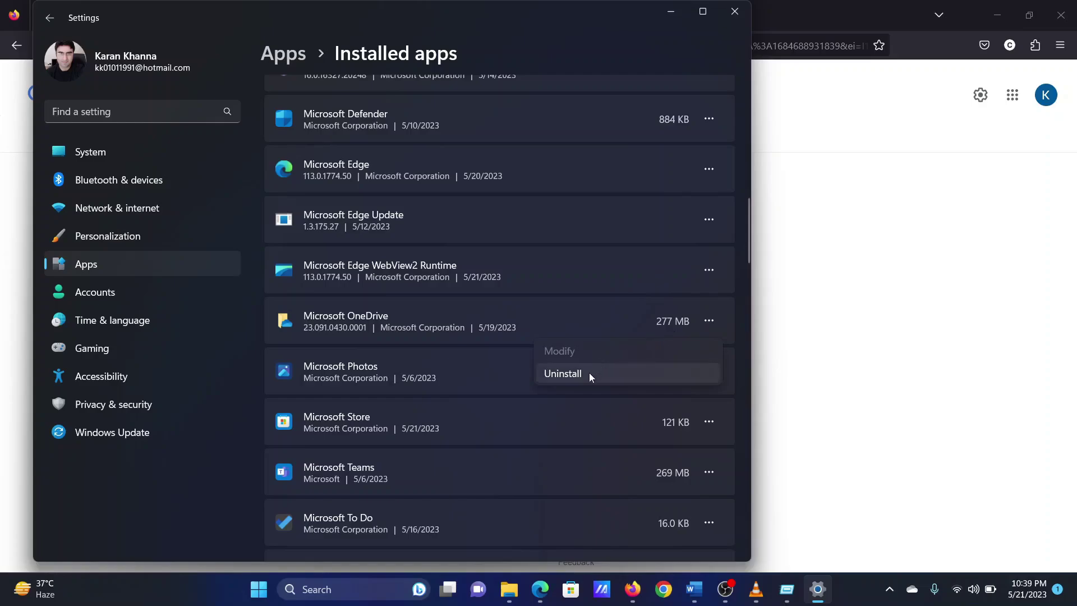
Confirm OneDrive's uninstall, then get OneDriveSetup.exe from Microsoft's Download OneDrive page
click(571, 378)
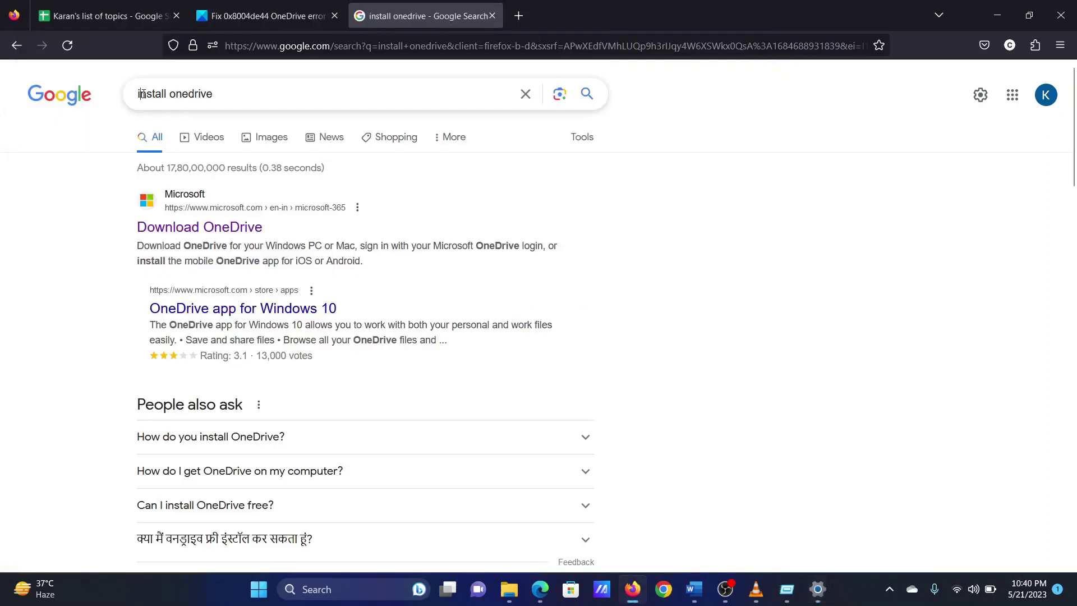
drag(140, 93, 205, 94)
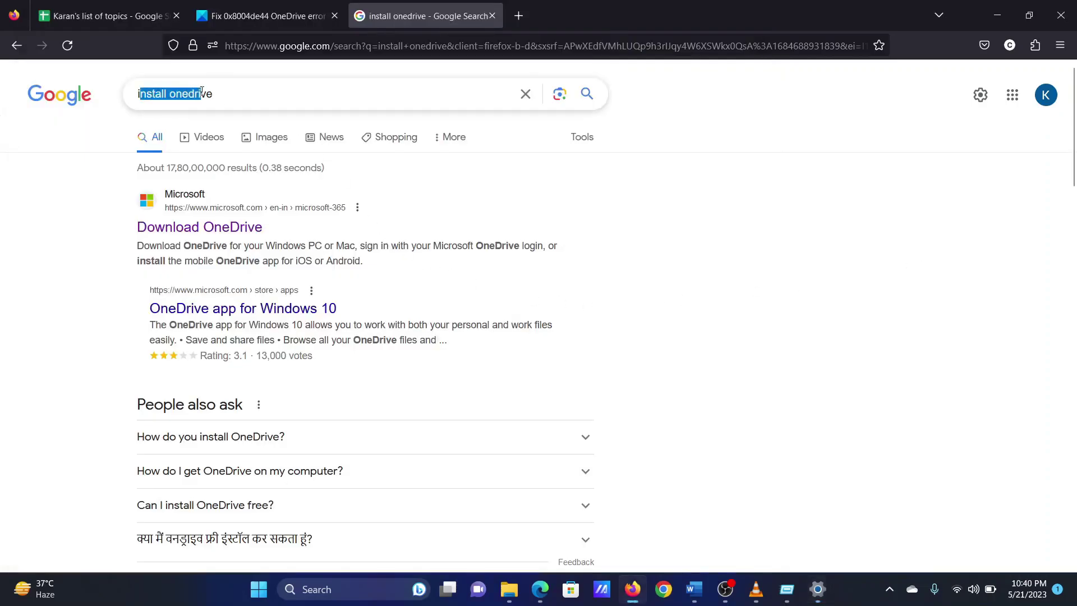
click(755, 463)
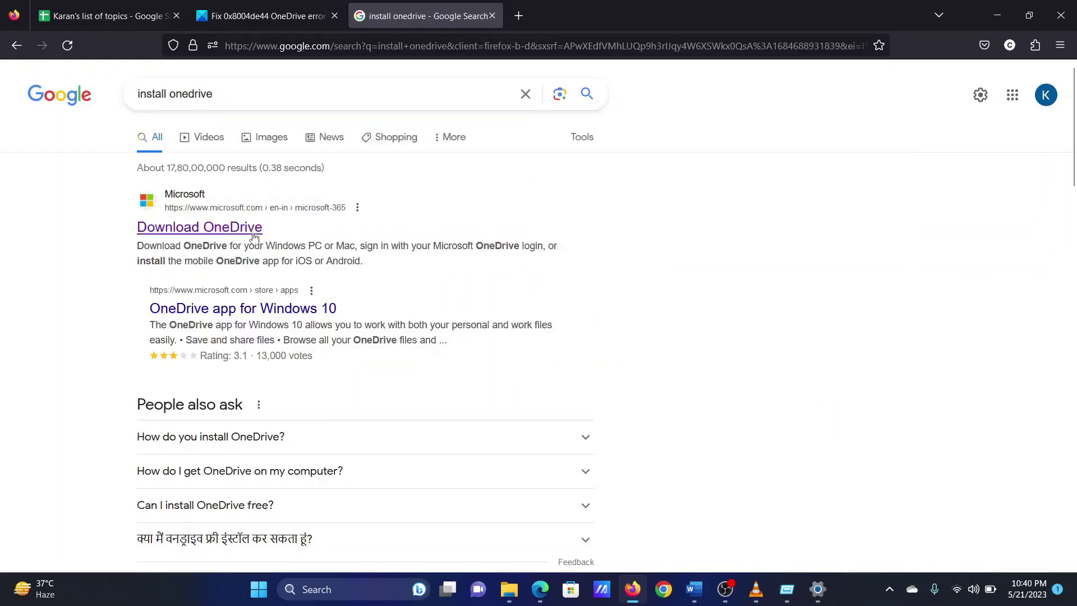
click(234, 227)
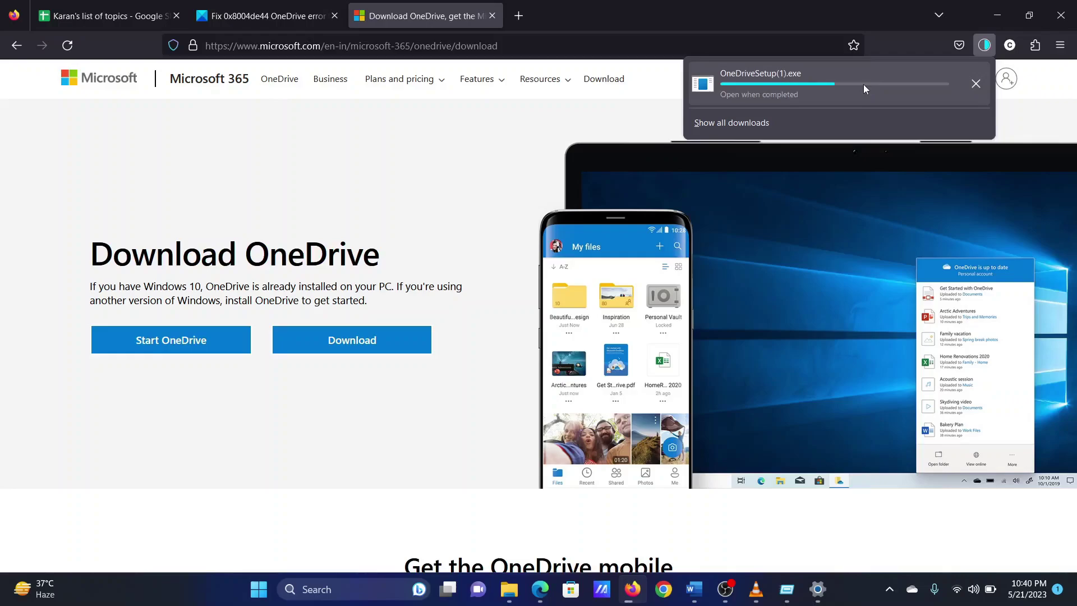
click(540, 589)
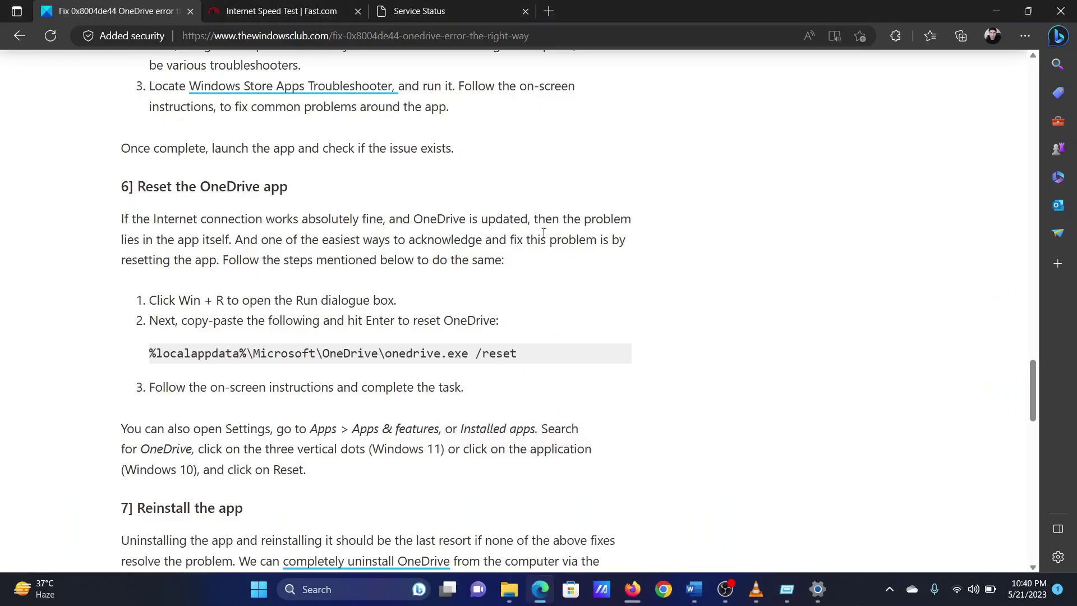
Return to the top of the OneDrive 0x8004de44 fix article and highlight part of its title
key(Home)
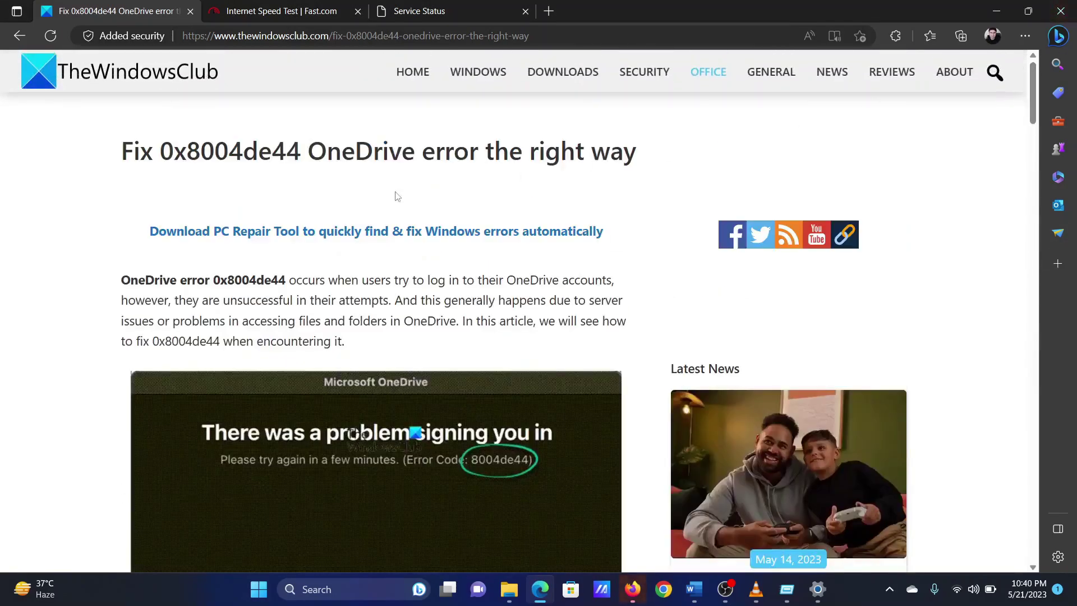
drag(217, 153, 546, 151)
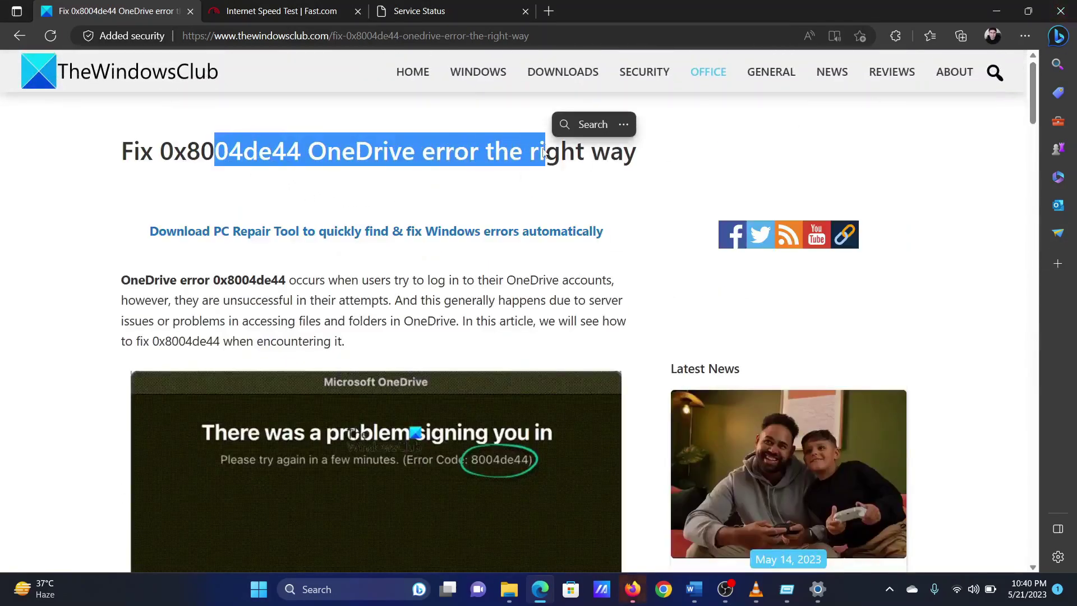